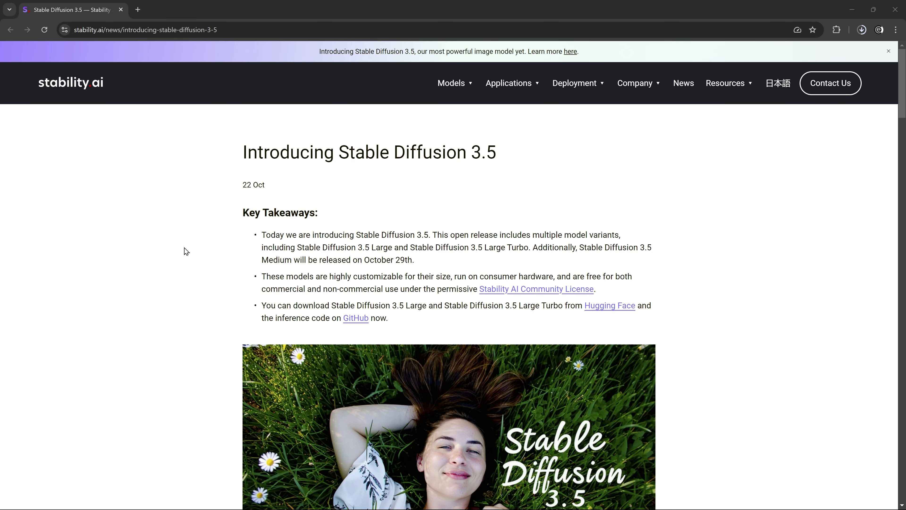
Skim the article opening, then highlight the Large, Large Turbo and Medium model names and the October 29th release date in Key Takeaways
scroll(186, 250, "down", 4)
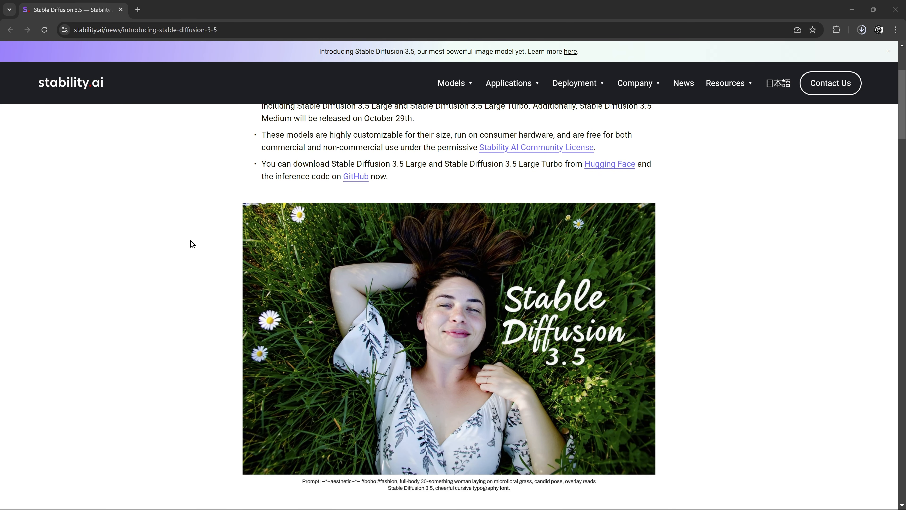
scroll(190, 244, "down", 3)
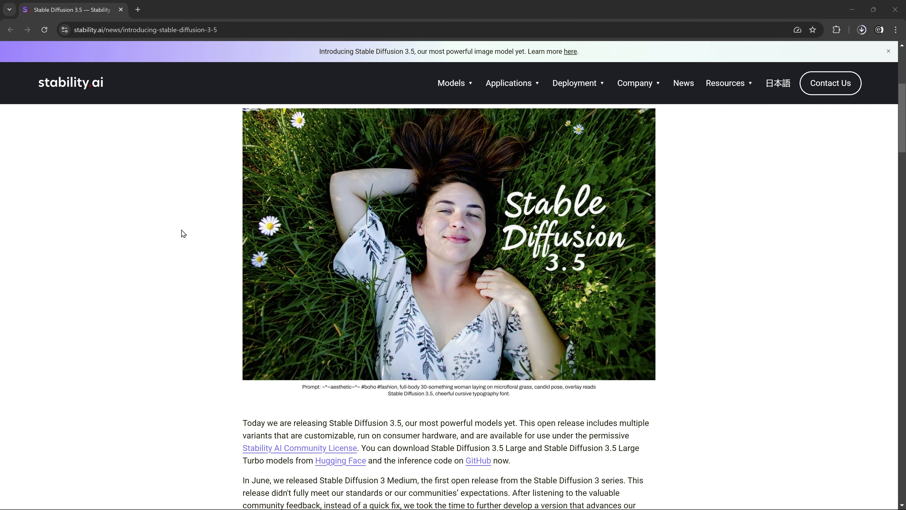
scroll(183, 234, "up", 5)
scroll(187, 234, "up", 1)
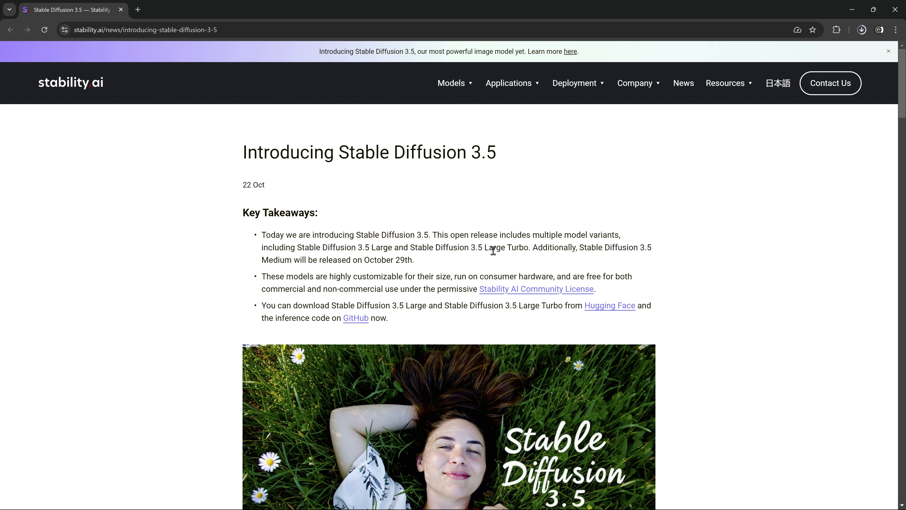
left_click_drag(394, 249, 298, 248)
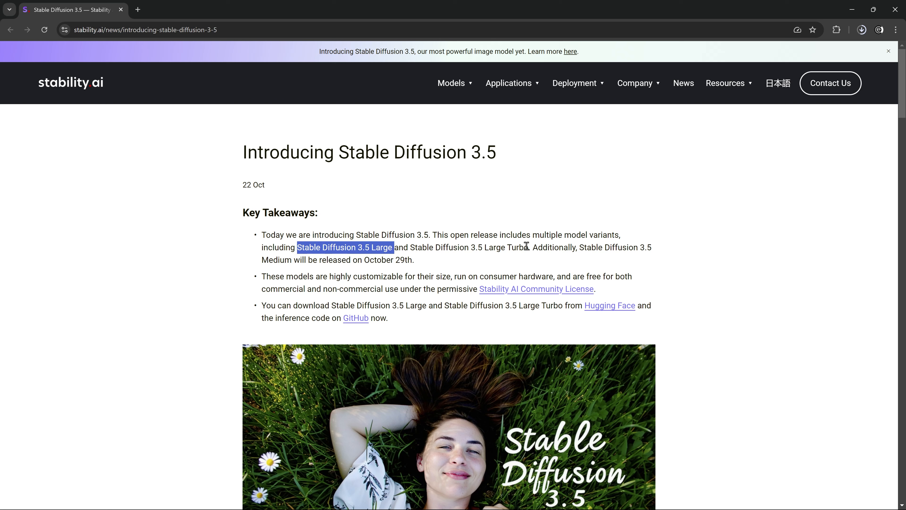
left_click_drag(528, 248, 411, 246)
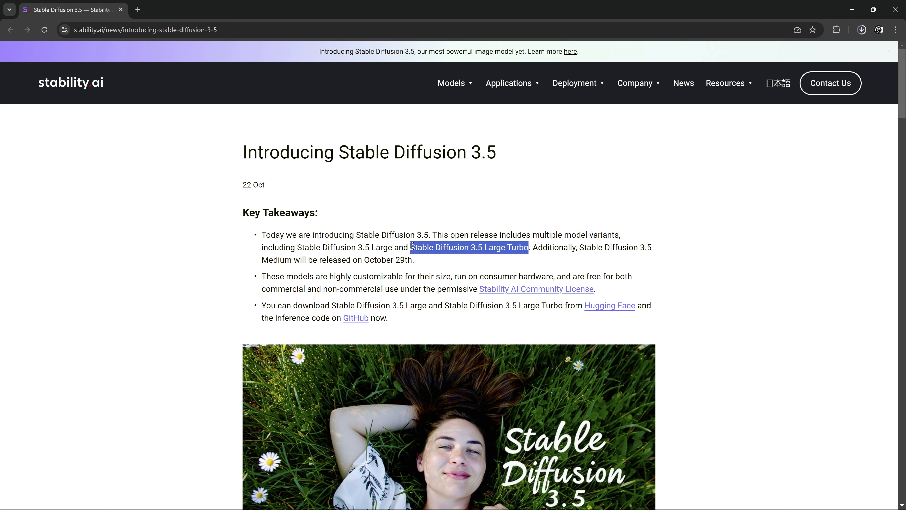
left_click(597, 250)
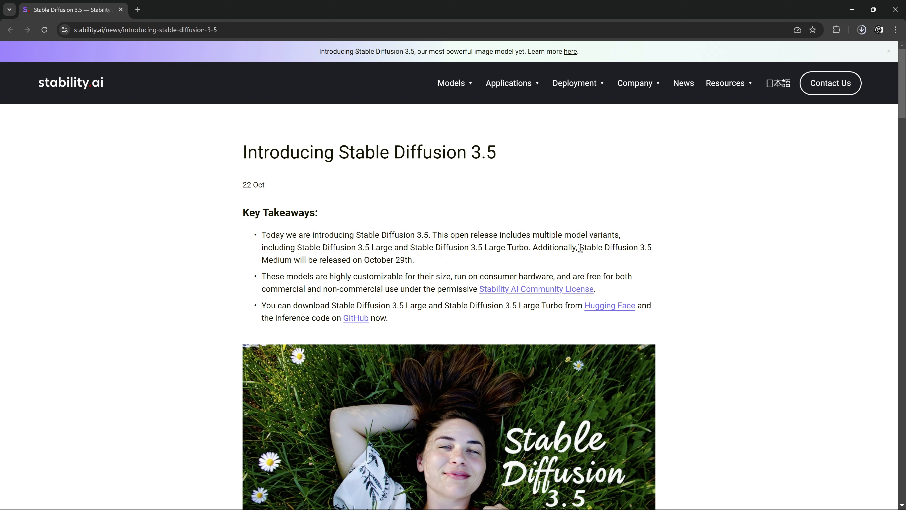
left_click_drag(580, 248, 292, 262)
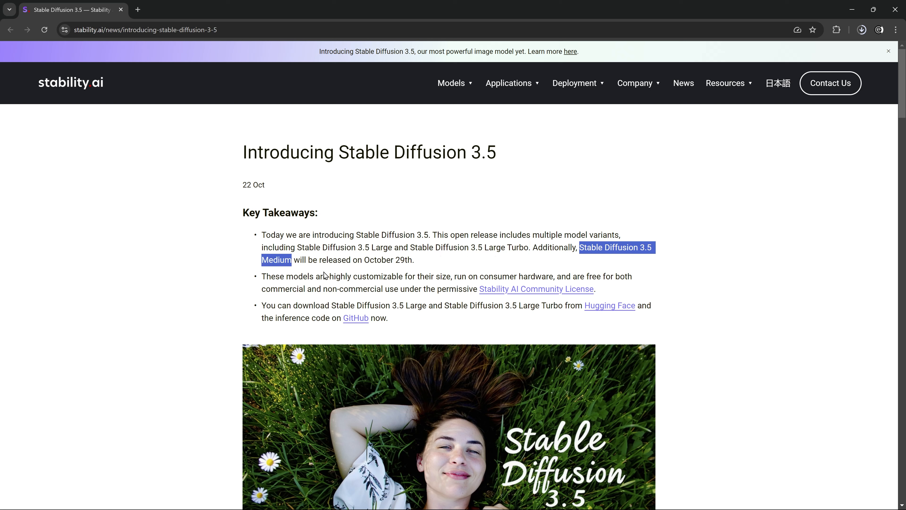
left_click_drag(419, 260, 367, 260)
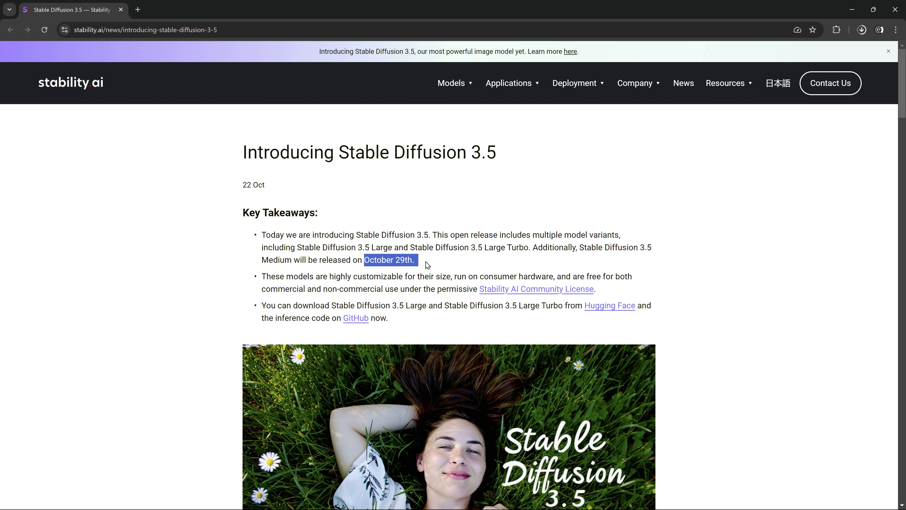
Read the Stable Diffusion 3.5 Large entry under "What's being released", highlighting its parameter count, prompt adherence, model-family claim and resolution
scroll(248, 199, "down", 10)
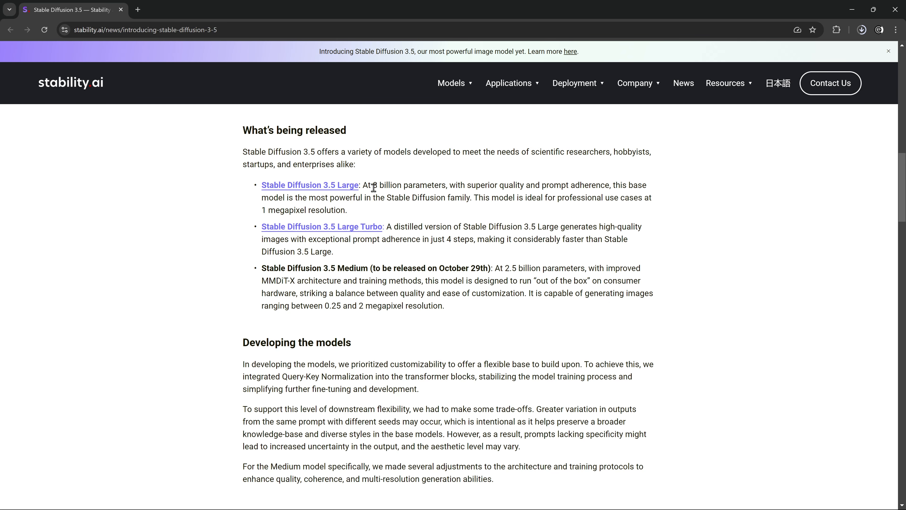
left_click_drag(446, 188, 364, 188)
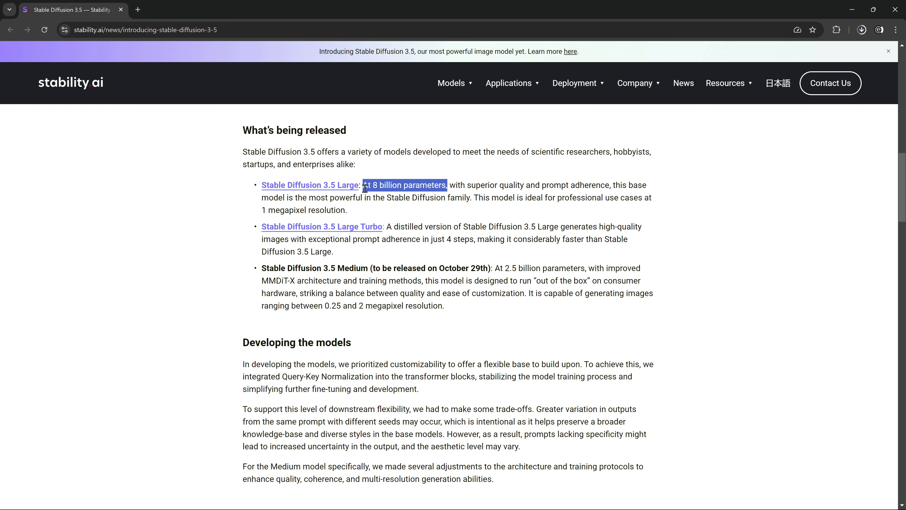
left_click_drag(610, 185, 450, 185)
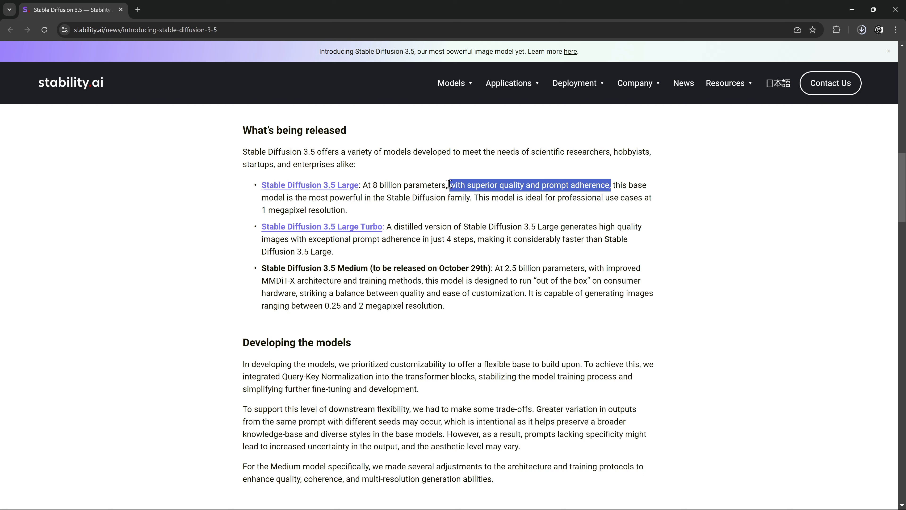
left_click(403, 201)
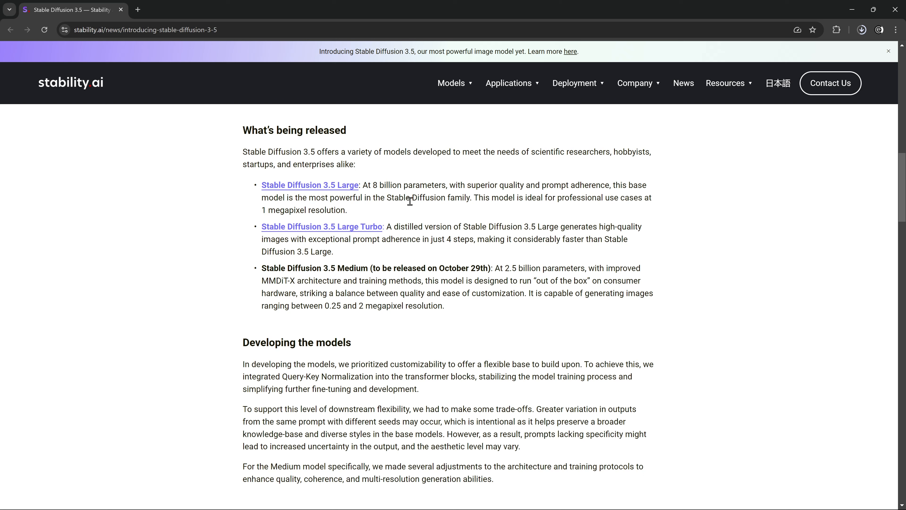
left_click_drag(472, 197, 266, 201)
left_click_drag(345, 211, 263, 212)
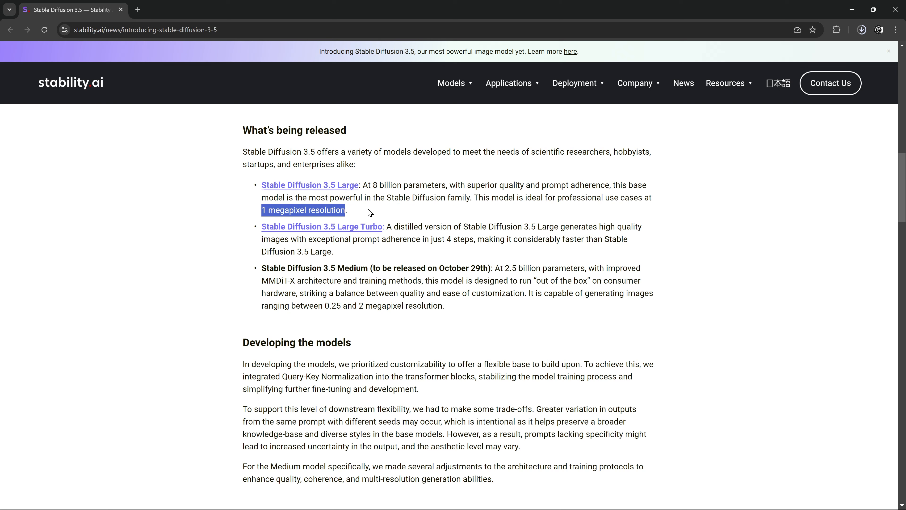
Read the Stable Diffusion 3.5 Large Turbo entry, highlighting the distilled-version wording and the number of steps
left_click_drag(387, 227, 537, 227)
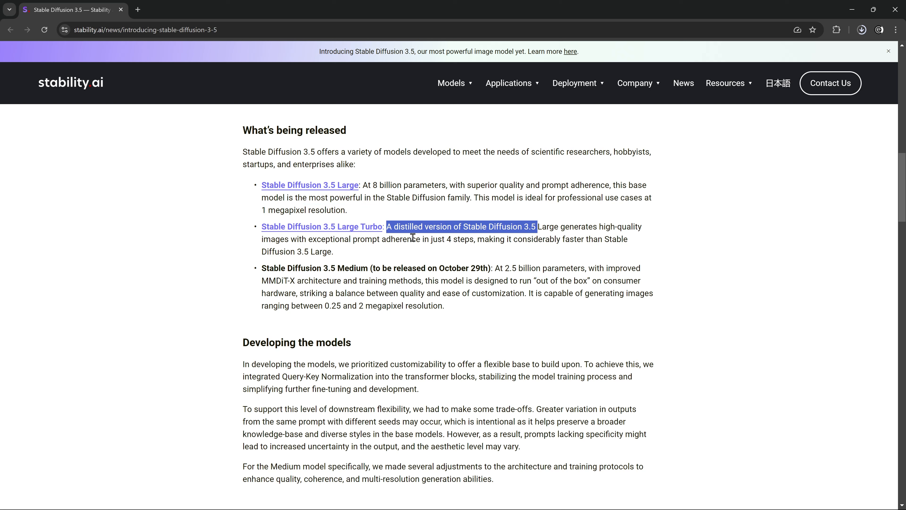
left_click(471, 234)
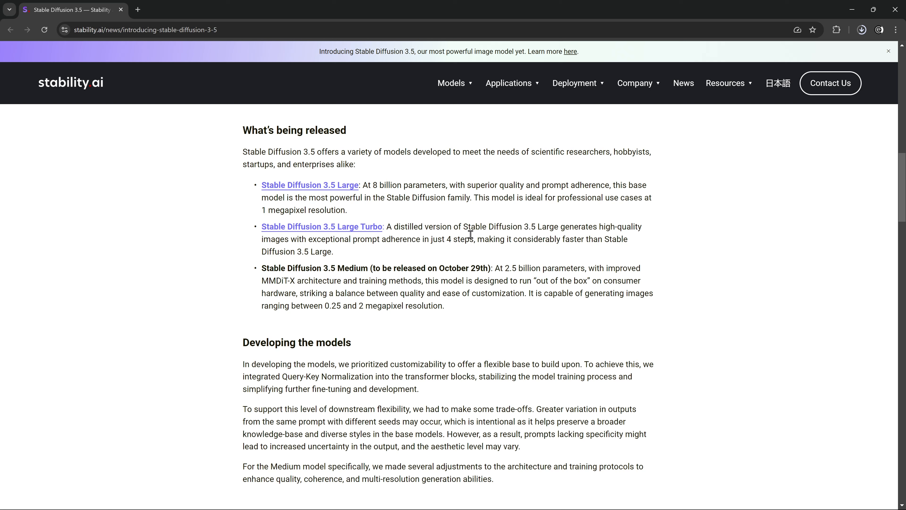
left_click_drag(475, 239, 447, 239)
left_click(397, 253)
Read the Stable Diffusion 3.5 Medium entry, highlighting the model name, parameter count and supported megapixel range
left_click_drag(368, 267, 323, 271)
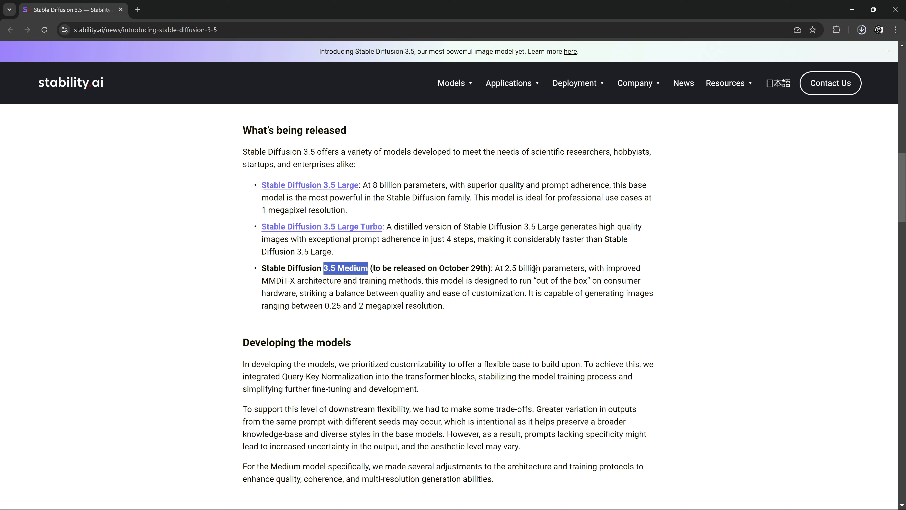
left_click_drag(543, 267, 502, 267)
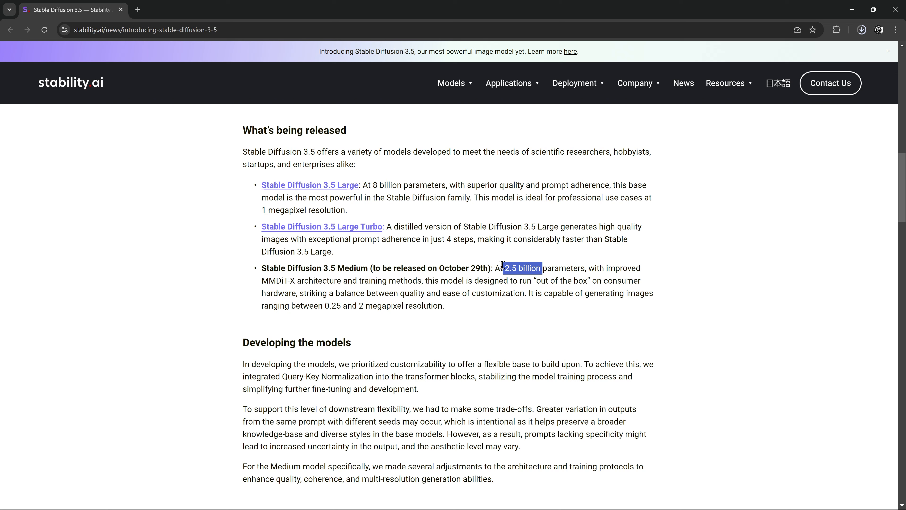
left_click(498, 277)
left_click_drag(443, 307, 325, 307)
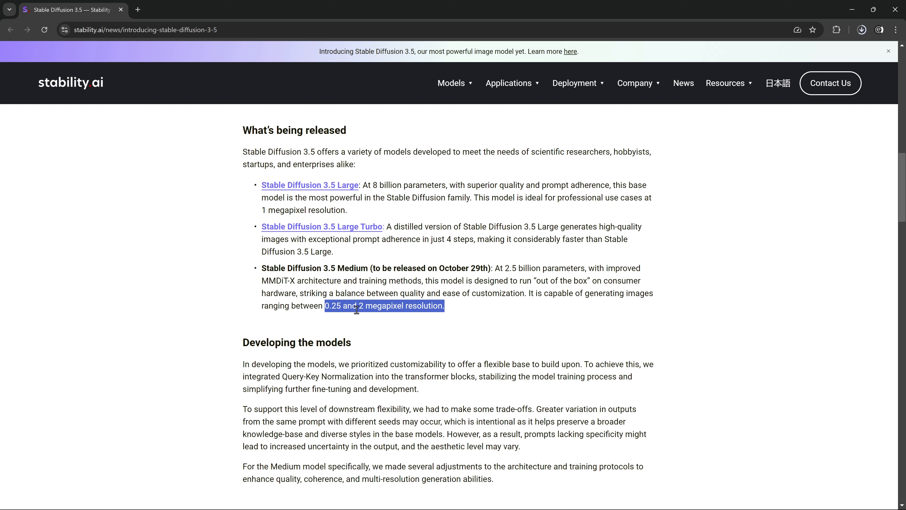
left_click(441, 306)
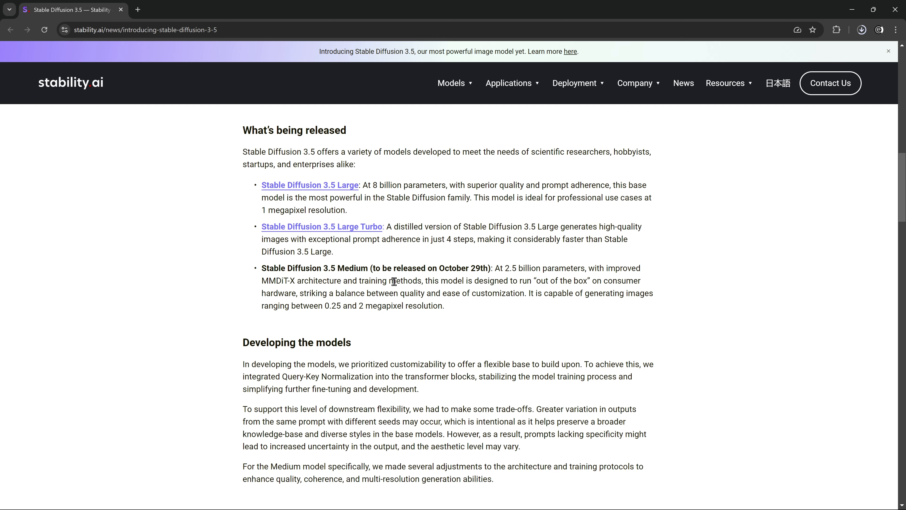
Examine the Customizability and Efficient Performance points under "Where the models excel", highlighting their headings, the fine-tuning wording and the Medium and Large Turbo names
scroll(242, 195, "down", 6)
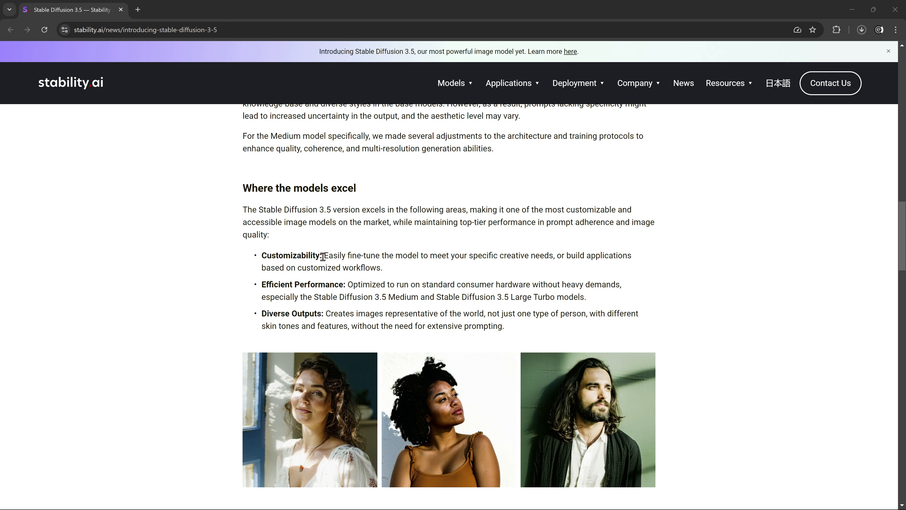
left_click_drag(322, 256, 263, 258)
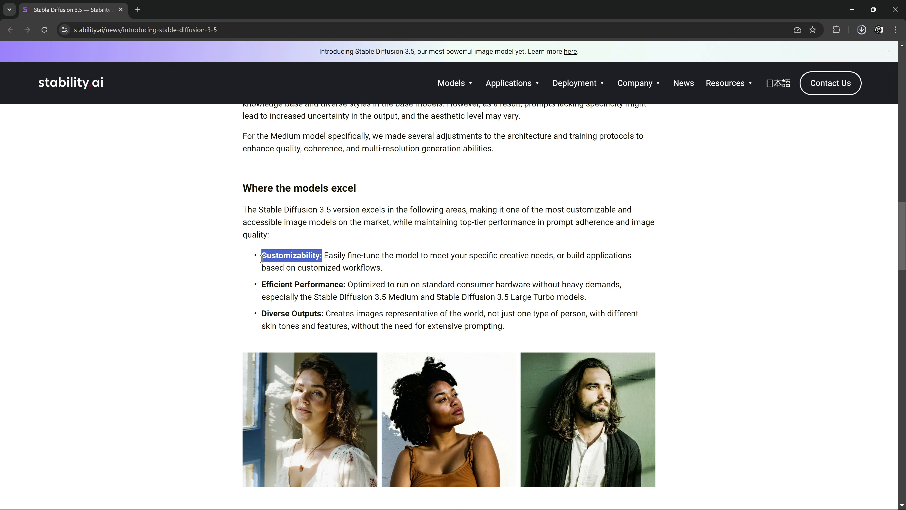
left_click(138, 248)
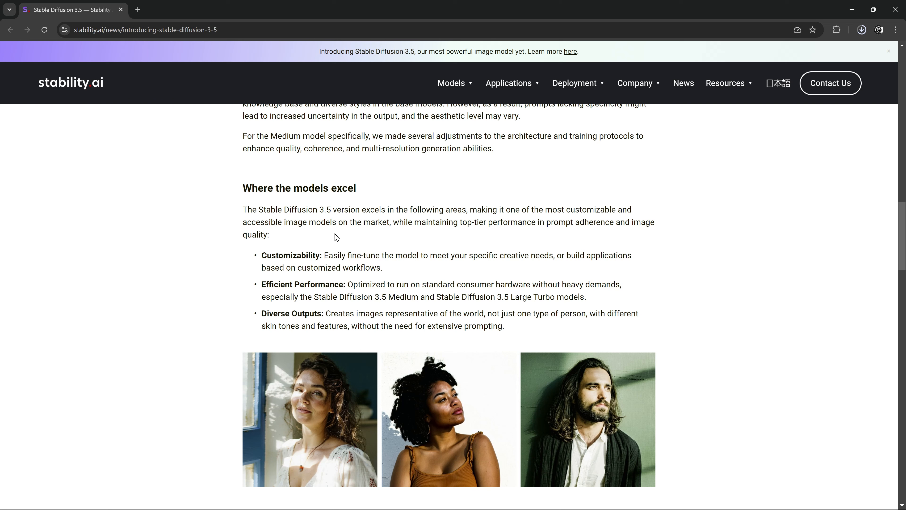
left_click_drag(379, 256, 347, 255)
left_click_drag(343, 285, 264, 285)
left_click(213, 287)
left_click_drag(418, 299, 390, 298)
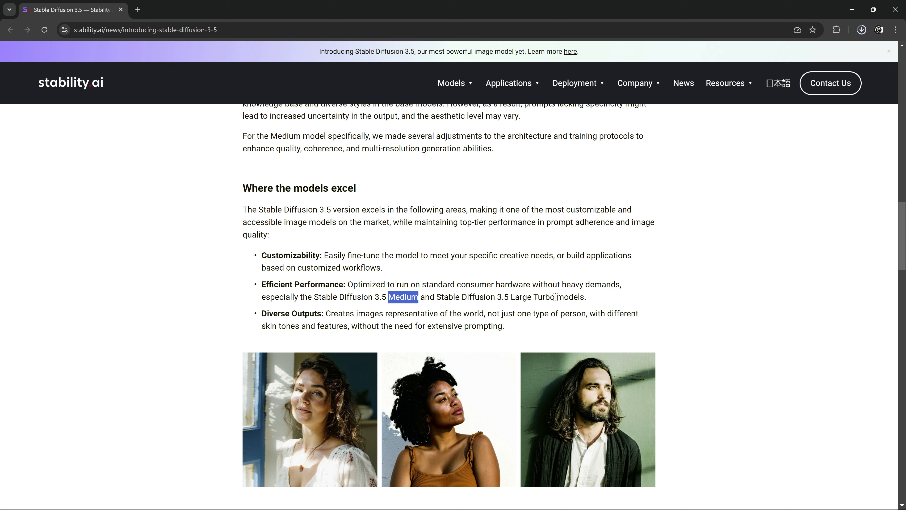
left_click_drag(557, 297, 510, 297)
Highlight the Diverse Outputs and Versatile Styles headings while reviewing those points and their sample images
left_click(280, 324)
left_click_drag(321, 315, 263, 315)
left_click(321, 314)
left_click_drag(323, 315, 262, 314)
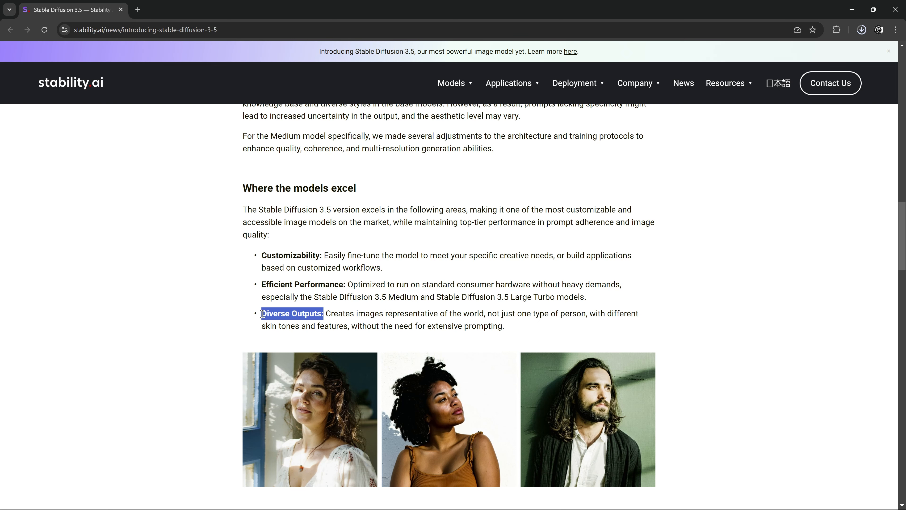
scroll(238, 308, "down", 3)
left_click_drag(322, 372, 263, 372)
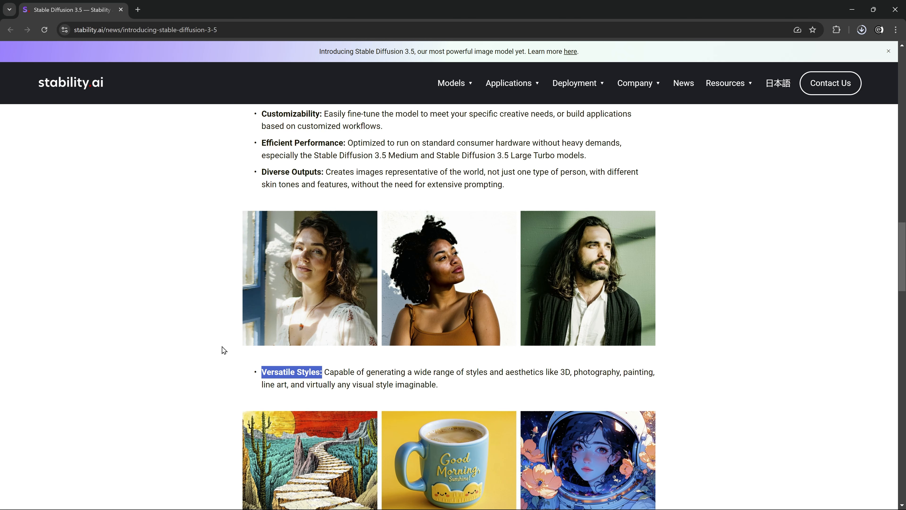
Examine the Prompt Adherence & Aesthetic Quality (Elo Score) chart comparing the image models
scroll(234, 321, "down", 9)
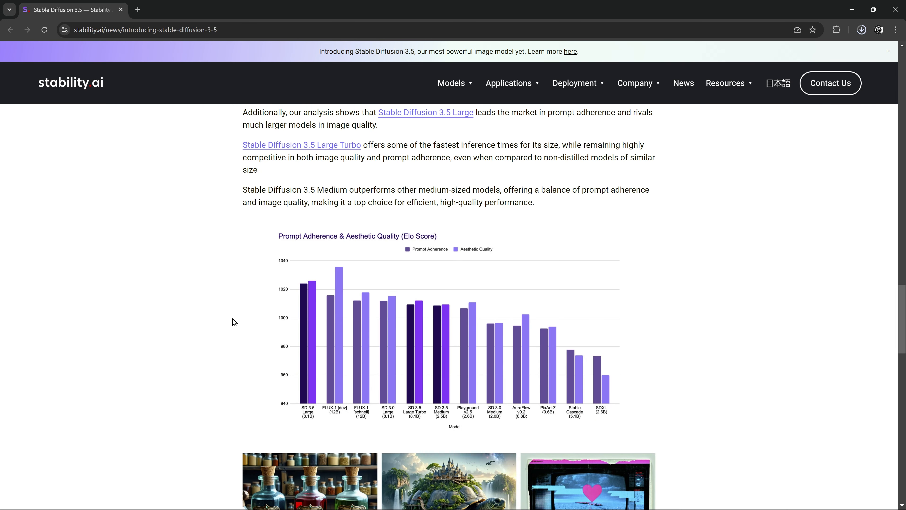
scroll(248, 293, "down", 1)
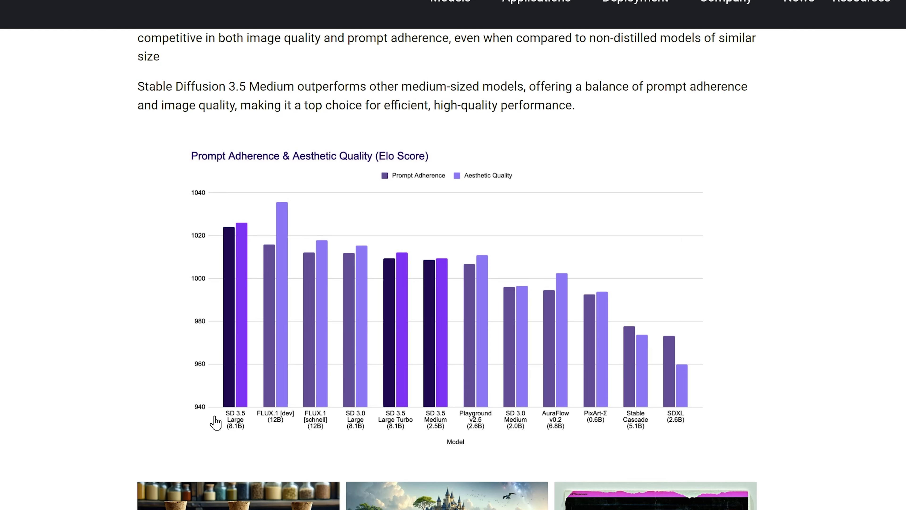
Review the Stability AI Community license summary, highlighting the free non-commercial use, free commercial use and annual revenue limit terms
scroll(228, 285, "down", 10)
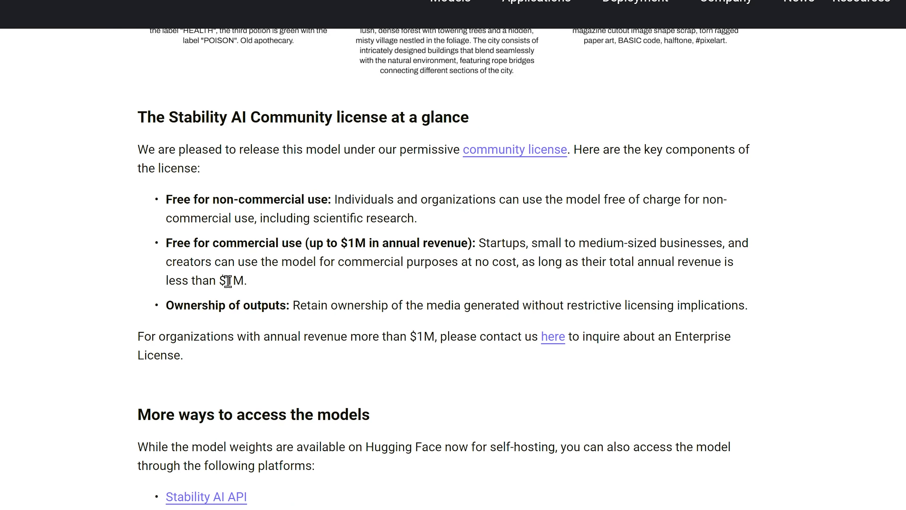
scroll(229, 278, "up", 2)
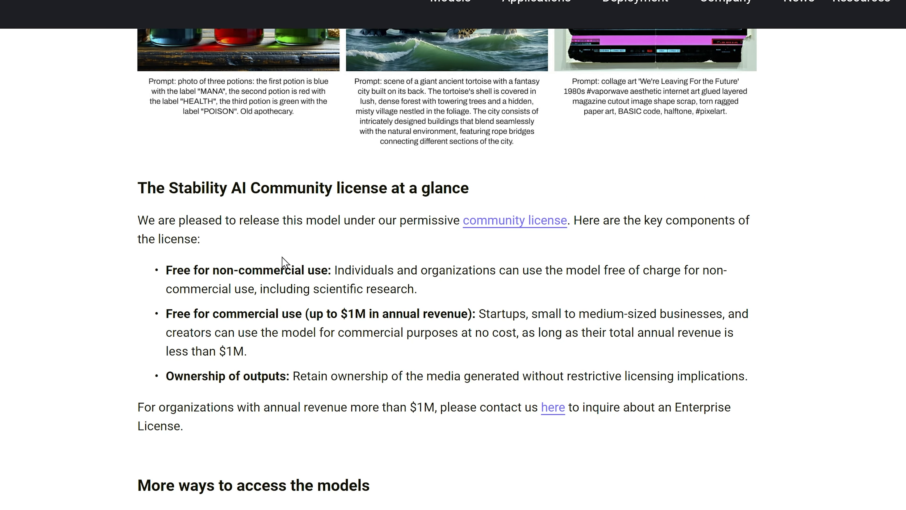
left_click_drag(328, 270, 168, 274)
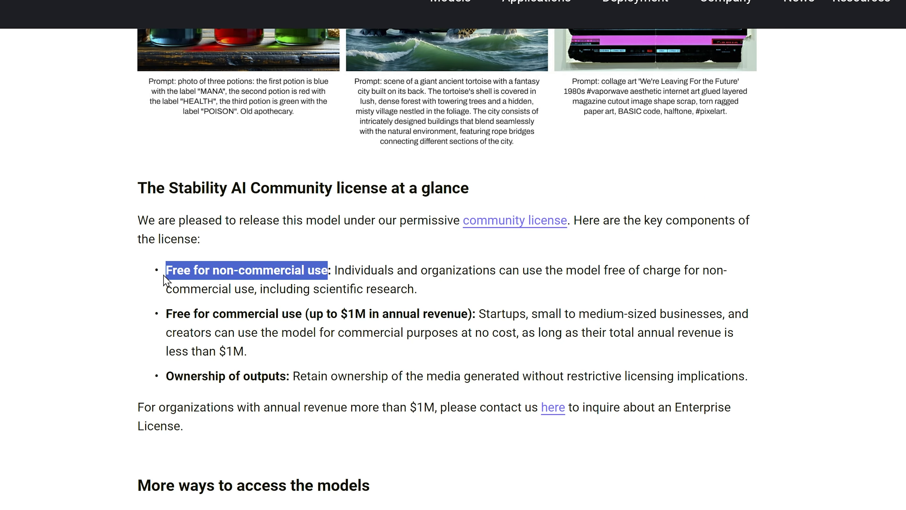
left_click_drag(167, 314, 306, 317)
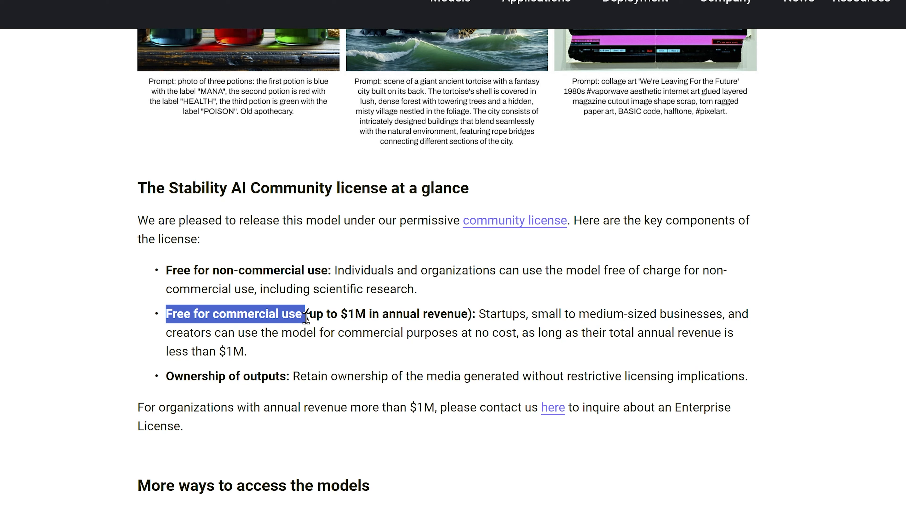
left_click_drag(467, 314, 306, 314)
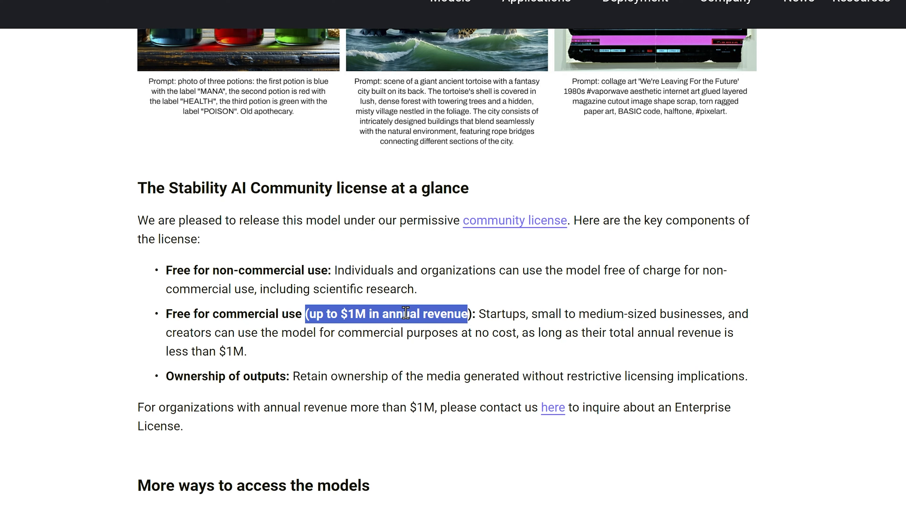
left_click(407, 312)
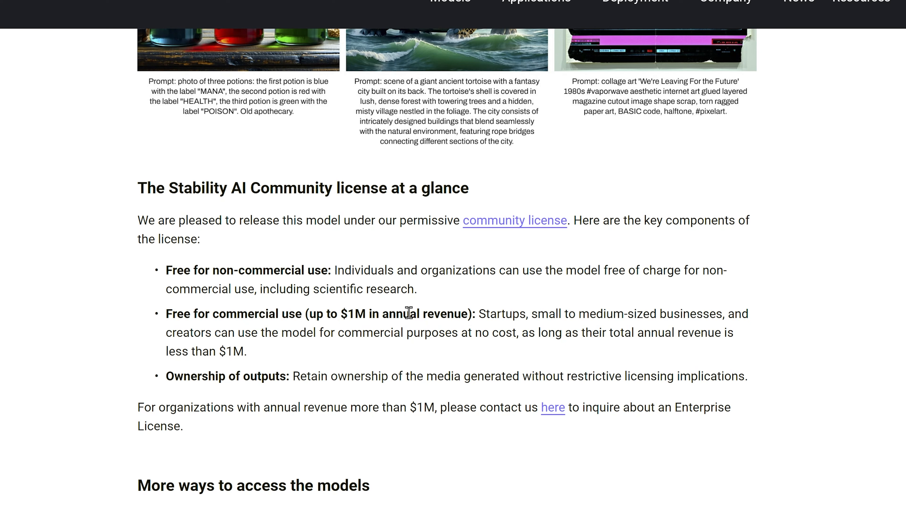
scroll(409, 313, "up", 15)
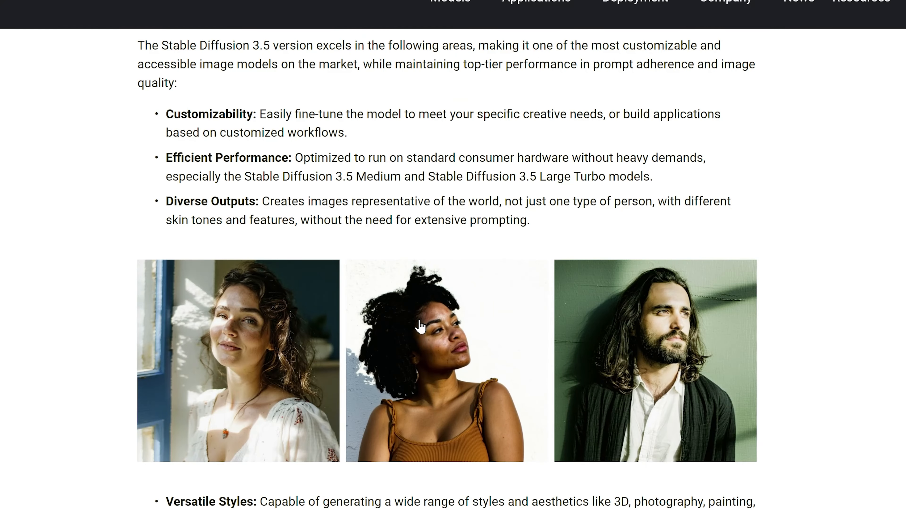
scroll(420, 323, "up", 10)
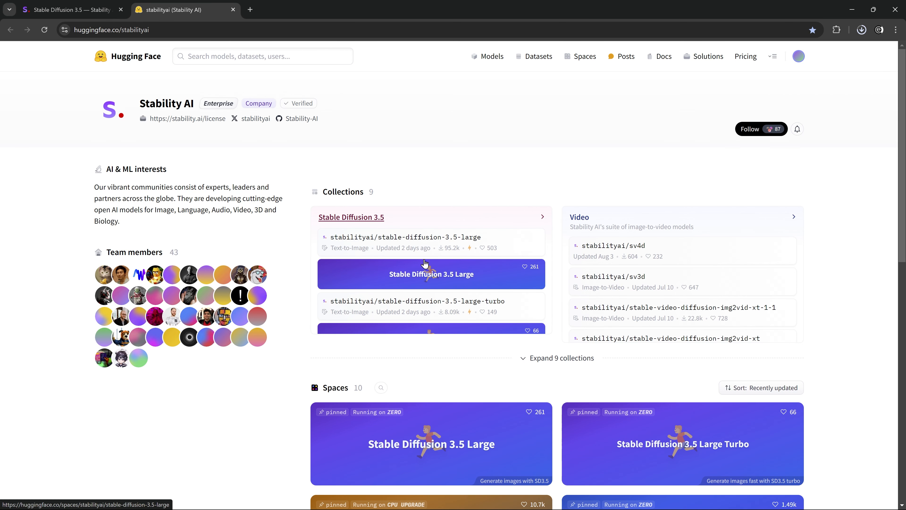
Open Stability AI's stable-diffusion-3.5-large repository, review its files and versions, and open the text_encoders folder
scroll(415, 228, "down", 1)
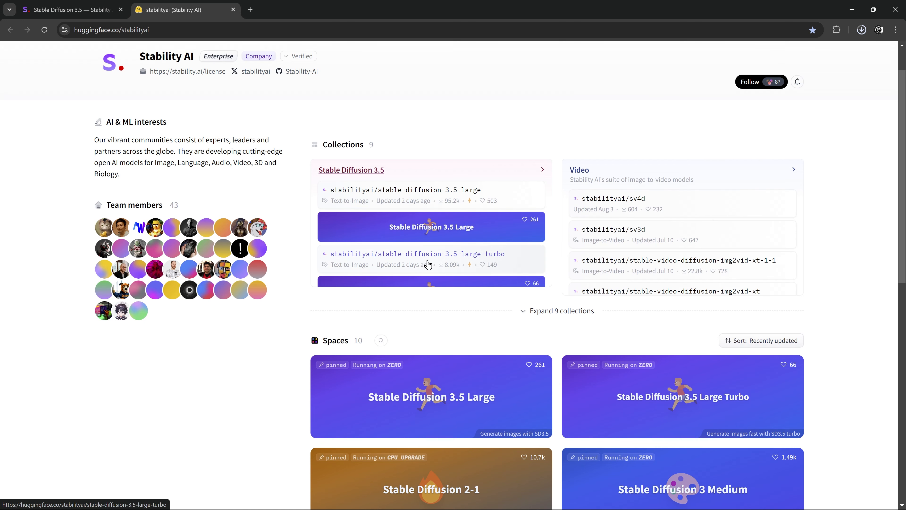
left_click(403, 195)
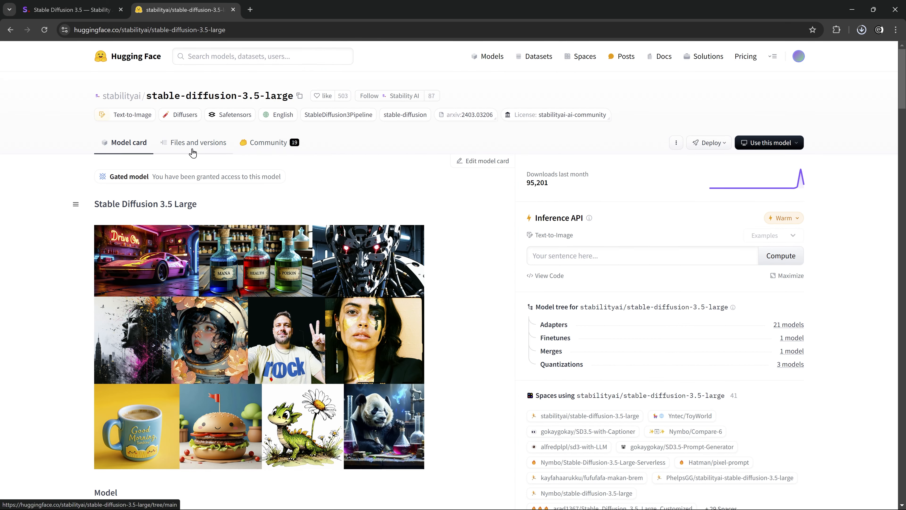
left_click(193, 150)
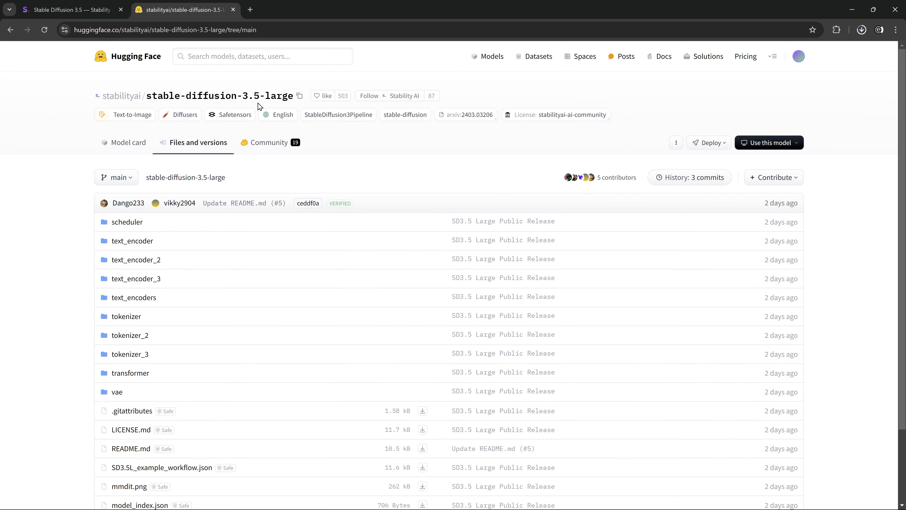
scroll(243, 200, "down", 3)
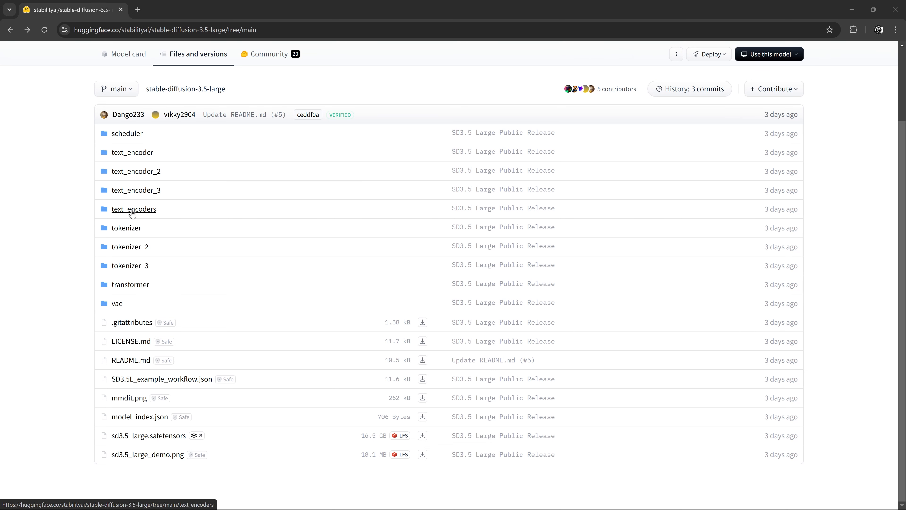
scroll(132, 213, "up", 3)
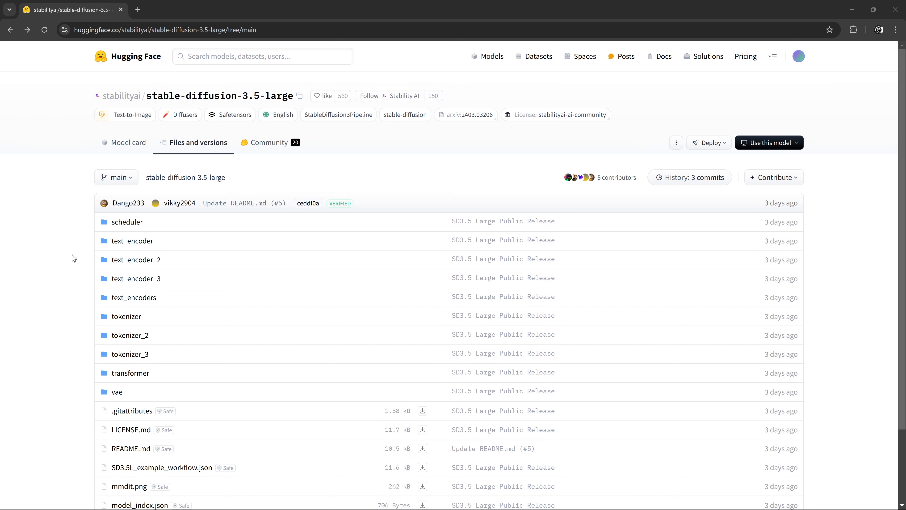
left_click(123, 297)
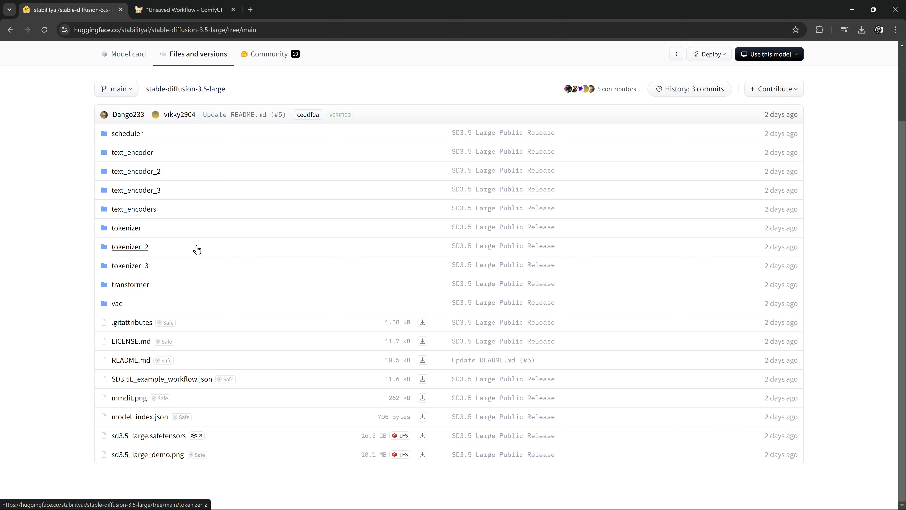
Switch to ComfyUI and check the update options in the ComfyUI Manager Menu before closing it
key("ctrl+Tab")
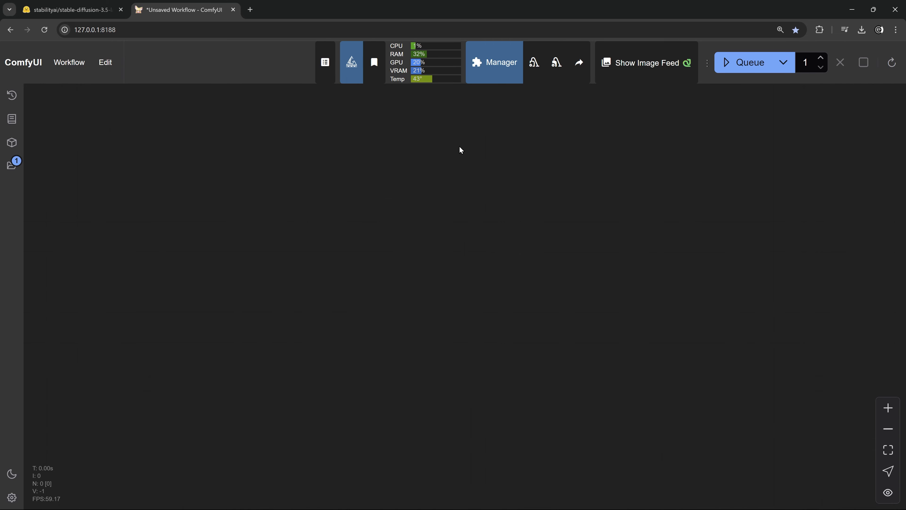
left_click(501, 72)
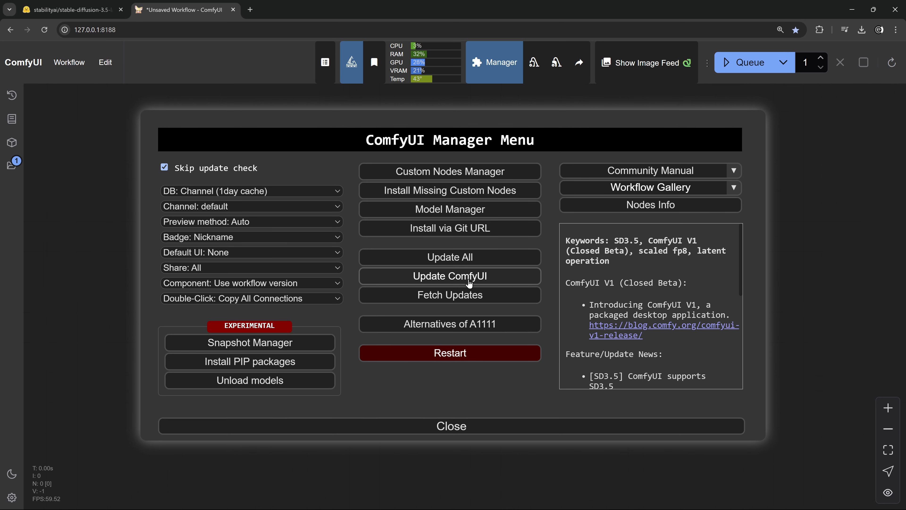
left_click(436, 427)
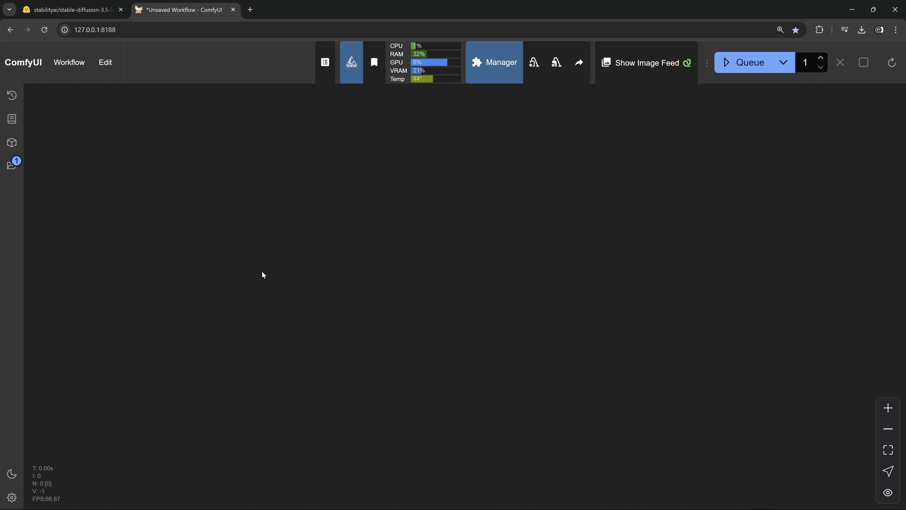
Open the SD3.5L_example_workflow file in ComfyUI and shift its Load Checkpoint node slightly
left_click(70, 63)
left_click(79, 106)
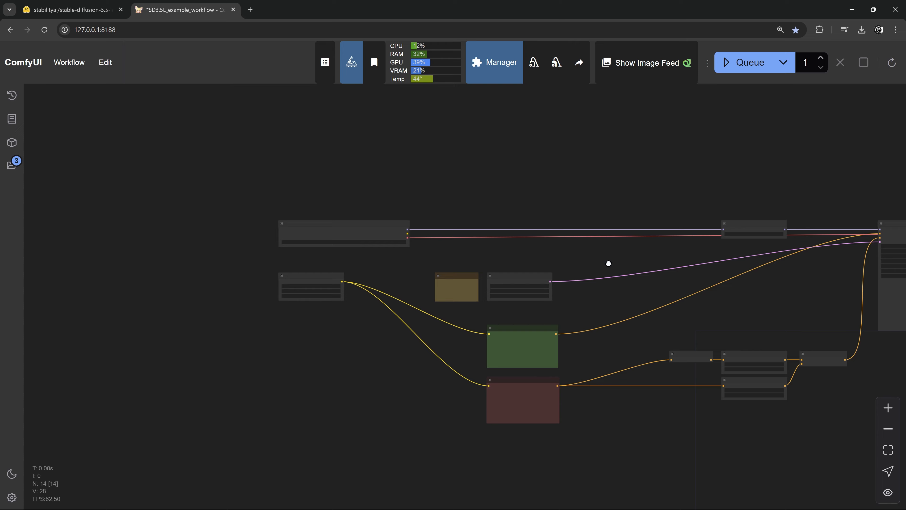
left_click_drag(608, 263, 486, 253)
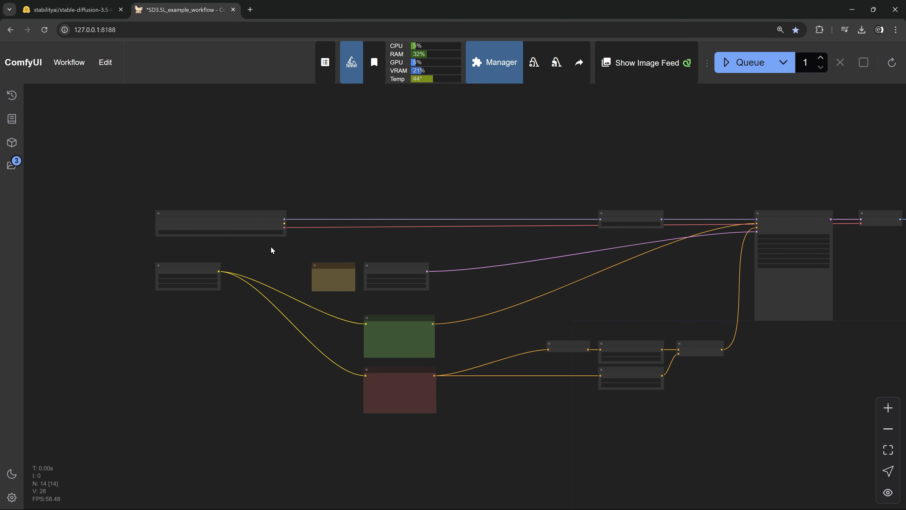
scroll(271, 250, "up", 12)
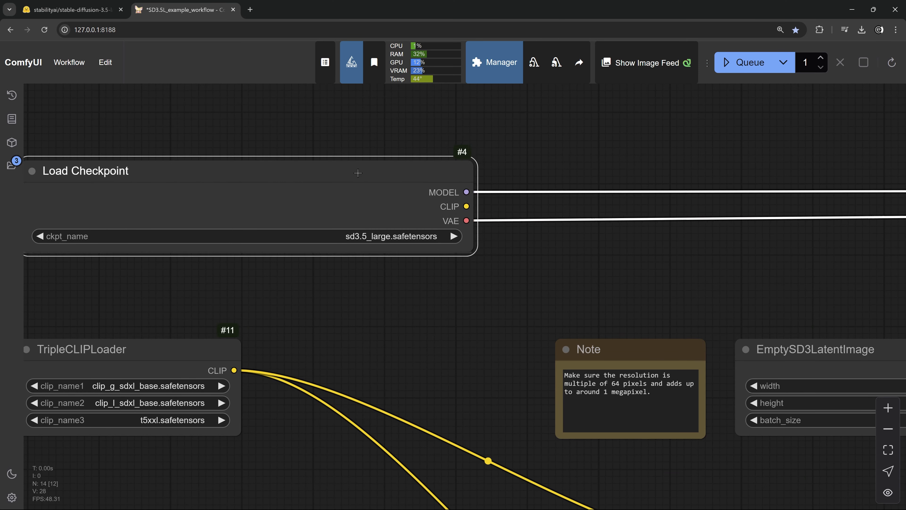
left_click_drag(358, 172, 384, 174)
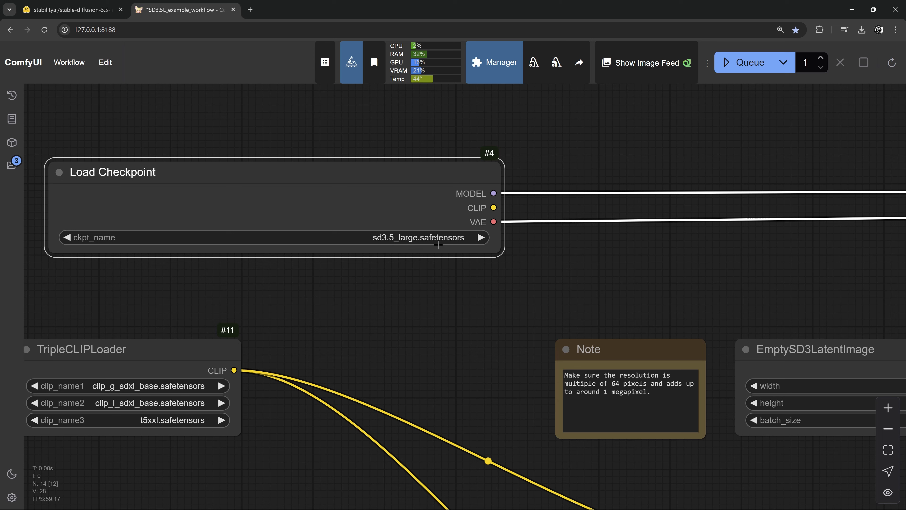
Check the file list of the stable-diffusion-3.5-large-turbo repository on Hugging Face and return to the ComfyUI workflow
left_click(76, 10)
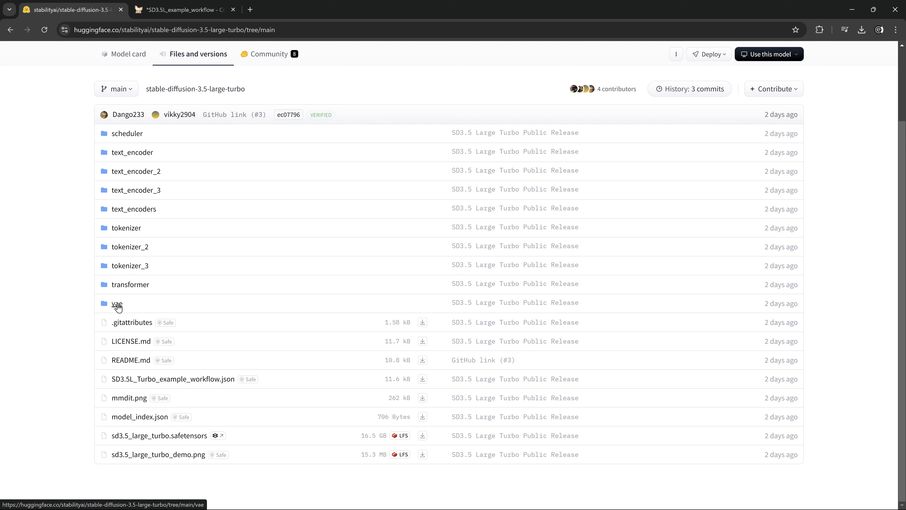
left_click(168, 10)
left_click_drag(354, 323, 384, 248)
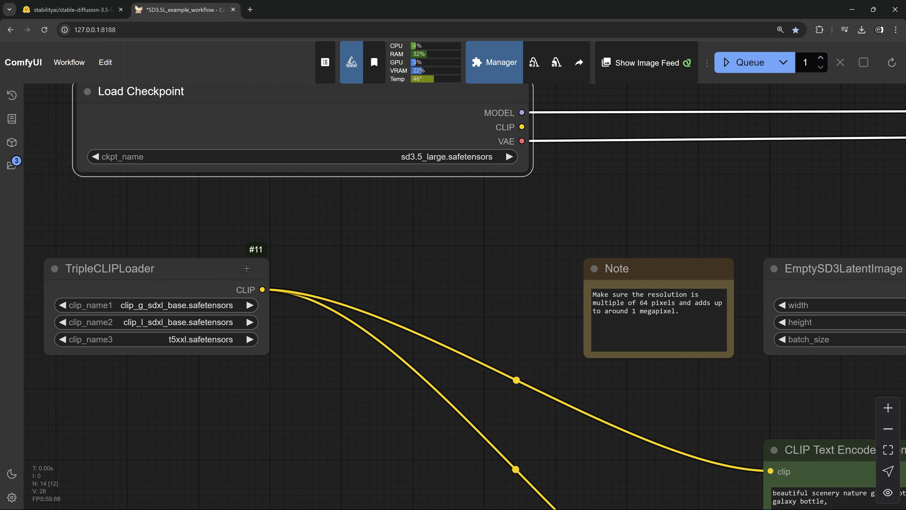
Load SD3\clip_g, SD3\clip_l and SD3\t5xxl_fp8_e4m3fn.safetensors in the moved TripleCLIPLoader node, and SD3\sd3.5_large.safetensors in Load Checkpoint
left_click_drag(106, 325, 283, 289)
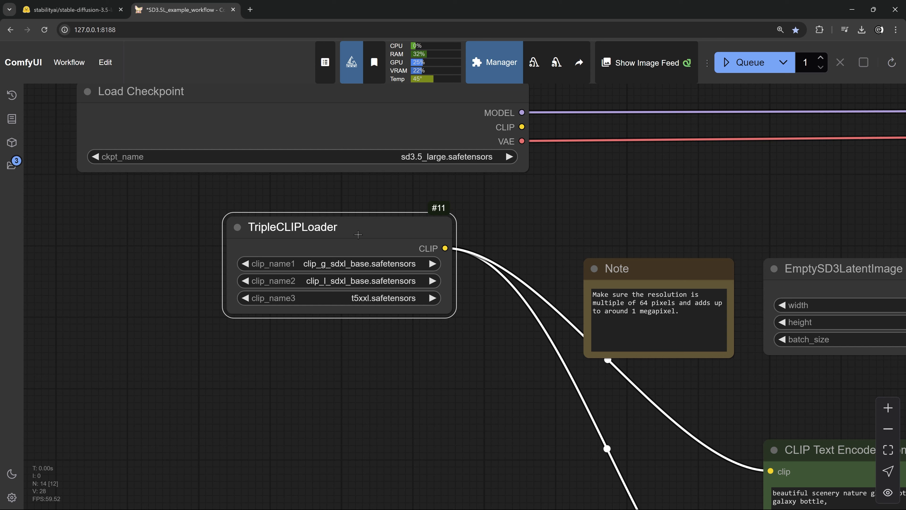
left_click_drag(357, 235, 308, 249)
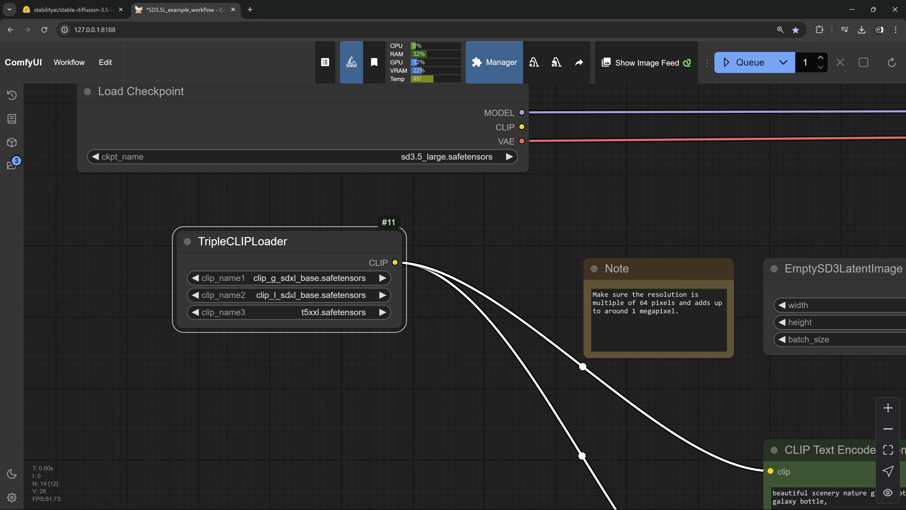
left_click(342, 282)
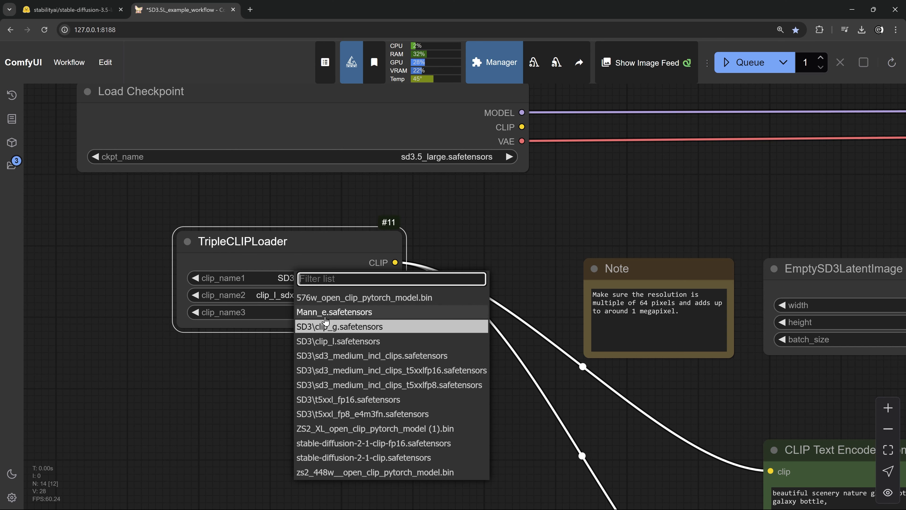
left_click(331, 341)
left_click(333, 312)
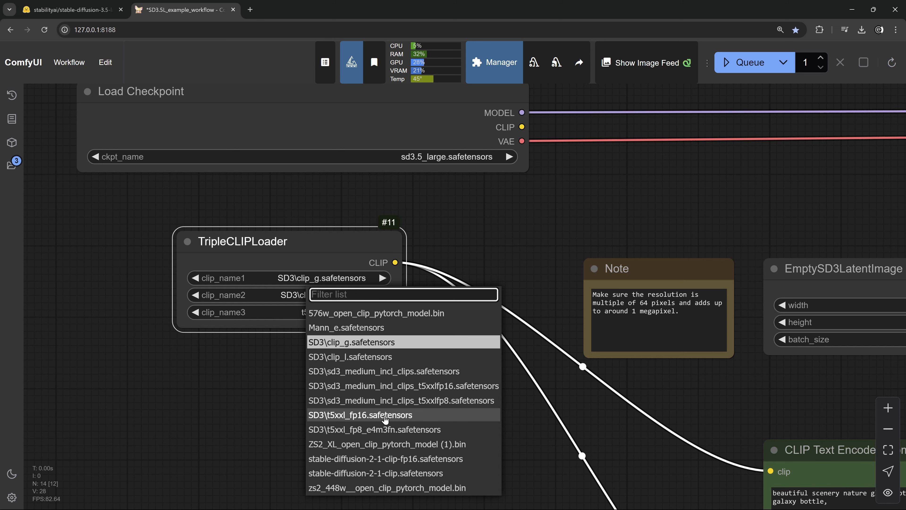
left_click(380, 430)
left_click_drag(490, 220, 409, 318)
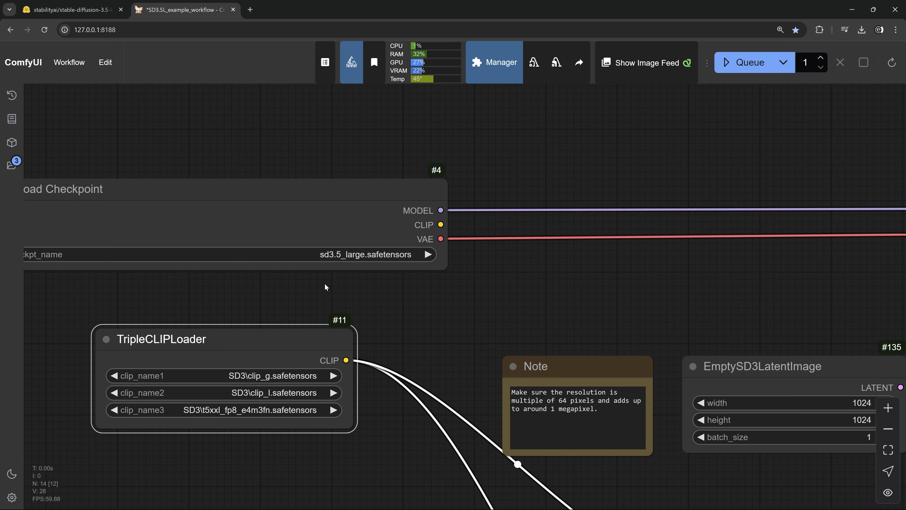
left_click(342, 254)
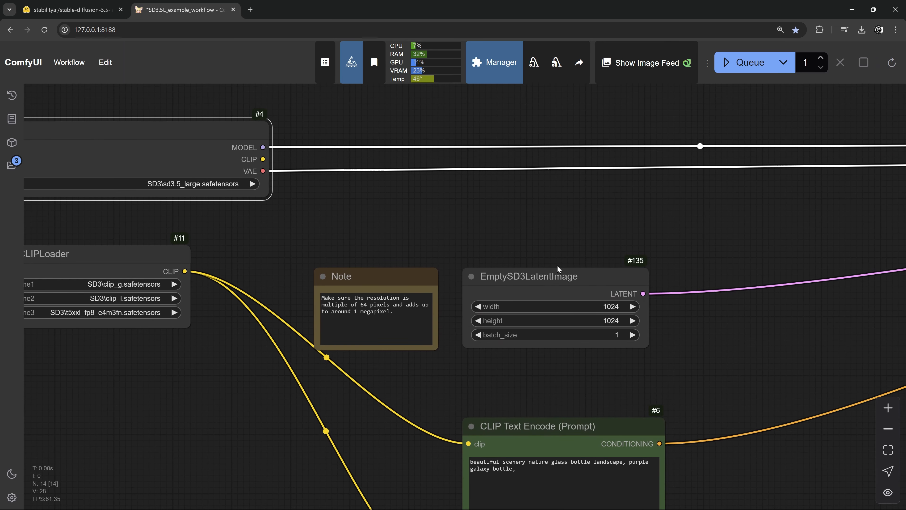
Move the EmptySD3LatentImage node away from the Note and convert its width and height widgets to inputs
left_click_drag(510, 251, 217, 216)
left_click_drag(283, 238, 340, 225)
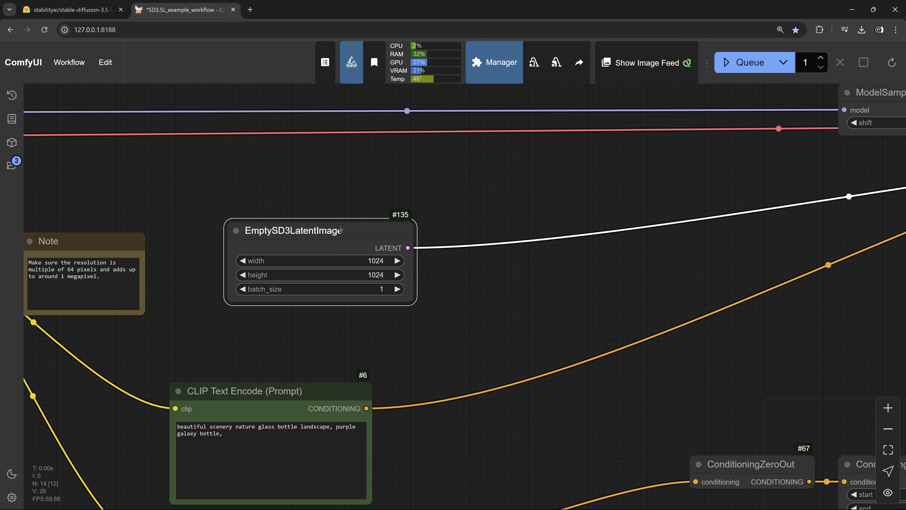
left_click_drag(335, 233, 510, 203)
right_click(510, 203)
left_click(527, 435)
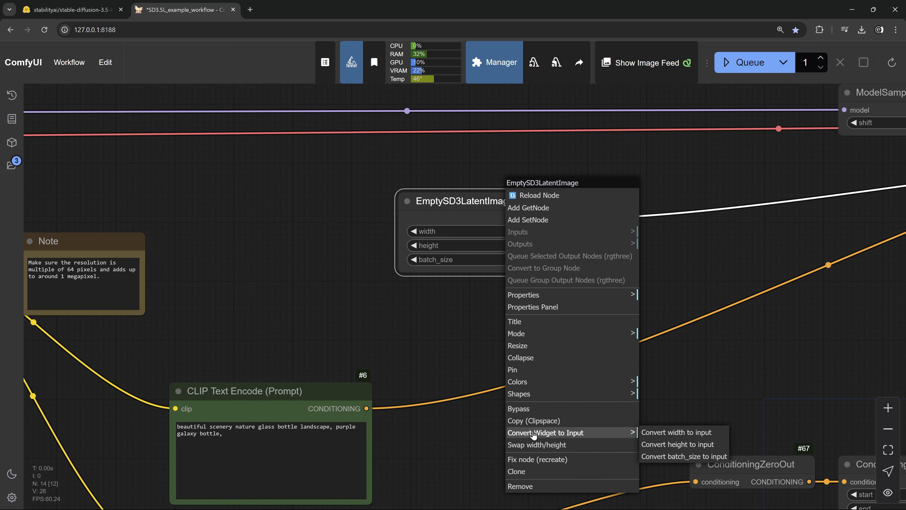
left_click(657, 432)
right_click(518, 218)
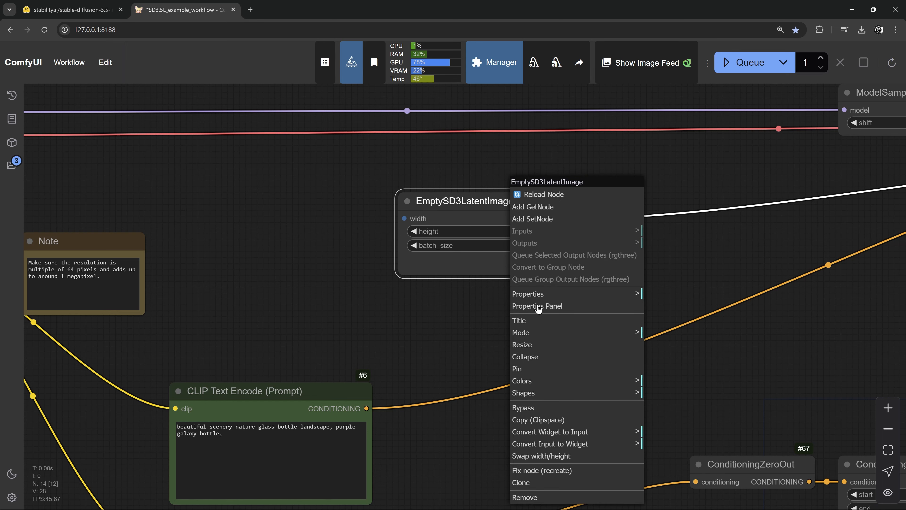
left_click(550, 436)
left_click(660, 433)
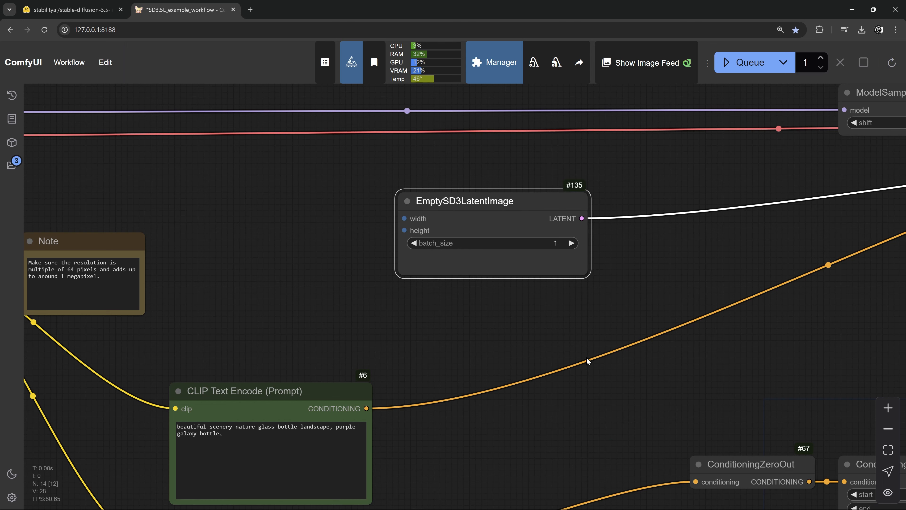
Add an SDXL Resolution Presets (ws) node set to Square (1024x1024), and connect its width and height outputs to the EmptySD3LatentImage node
left_click_drag(480, 203, 557, 208)
double_click(336, 222)
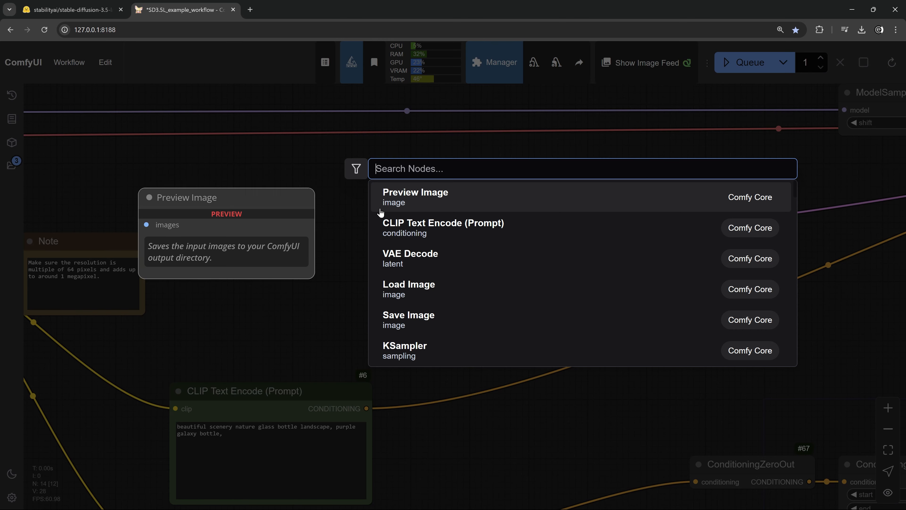
type("sdx")
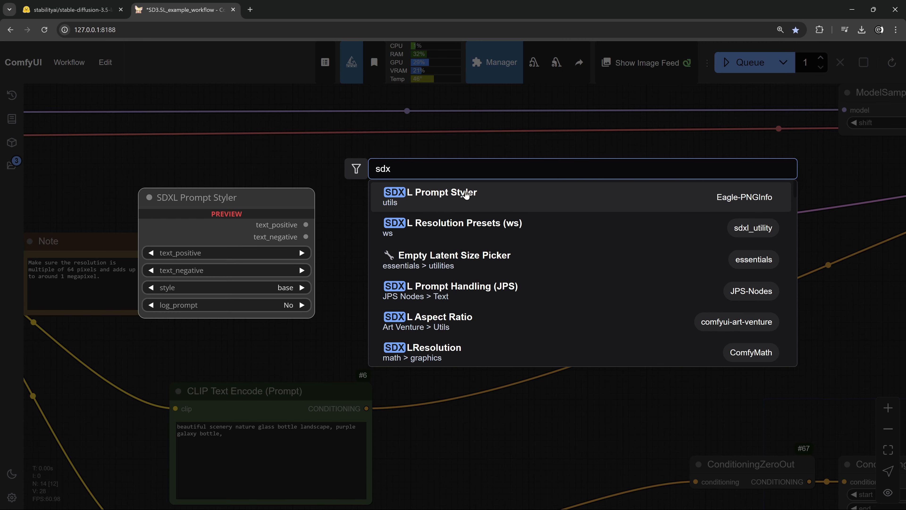
left_click(451, 226)
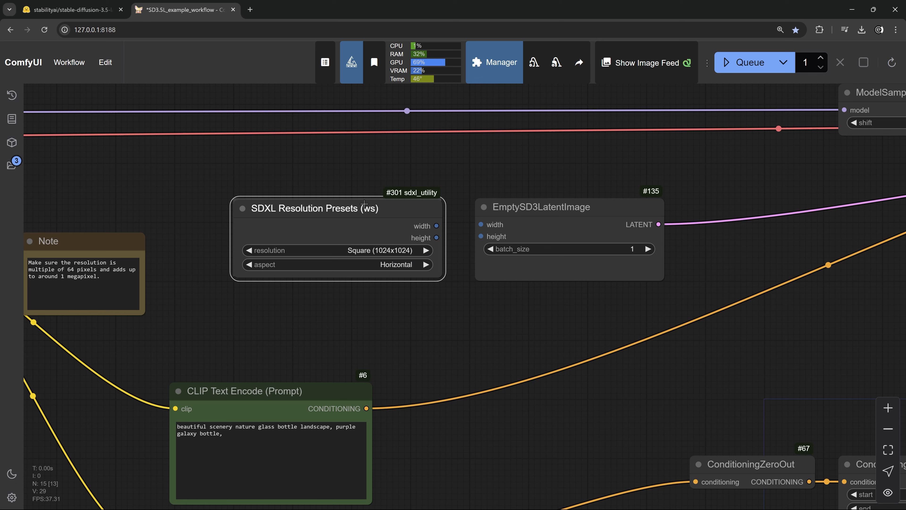
left_click_drag(424, 224, 481, 236)
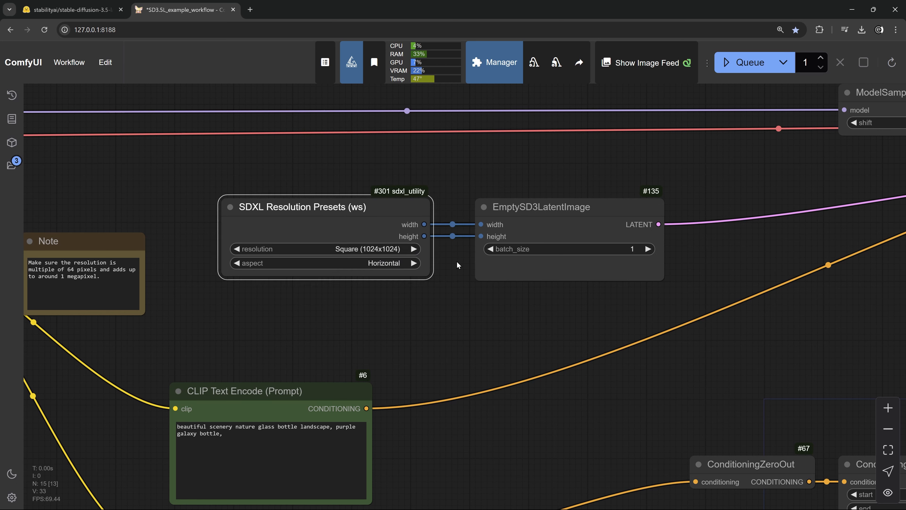
left_click(373, 249)
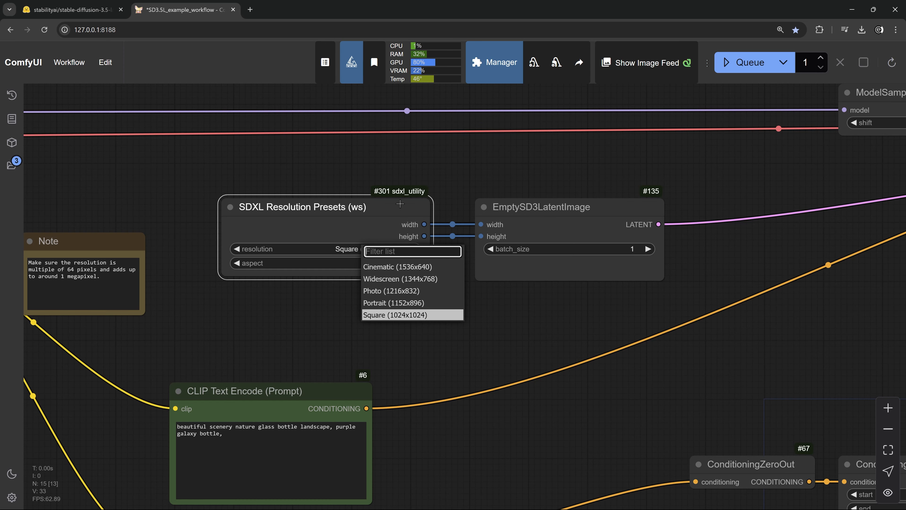
left_click(392, 314)
Examine the ModelSamplingSD3 node and its shift setting between the checkpoint and the KSampler
scroll(514, 346, "down", 3)
left_click_drag(561, 336, 349, 324)
scroll(599, 364, "down", 3)
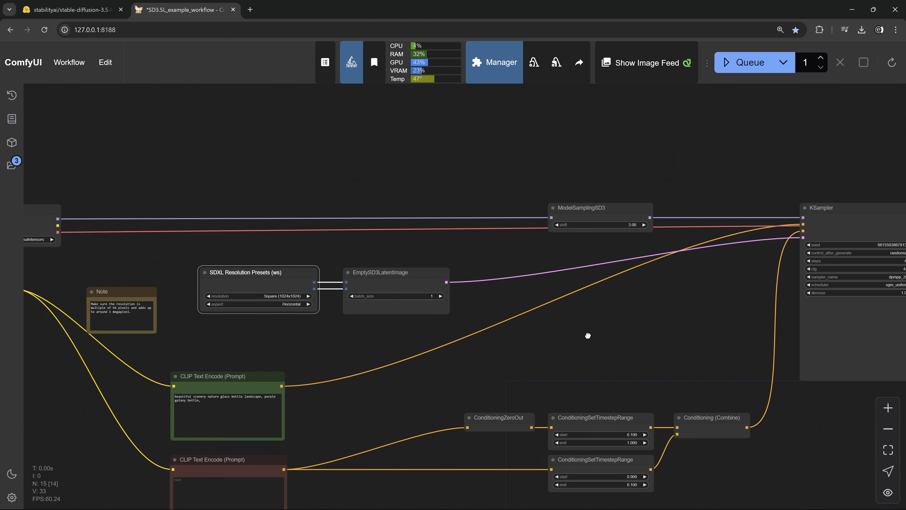
left_click_drag(589, 336, 469, 340)
scroll(510, 288, "up", 3)
scroll(452, 224, "up", 3)
left_click_drag(459, 215, 411, 240)
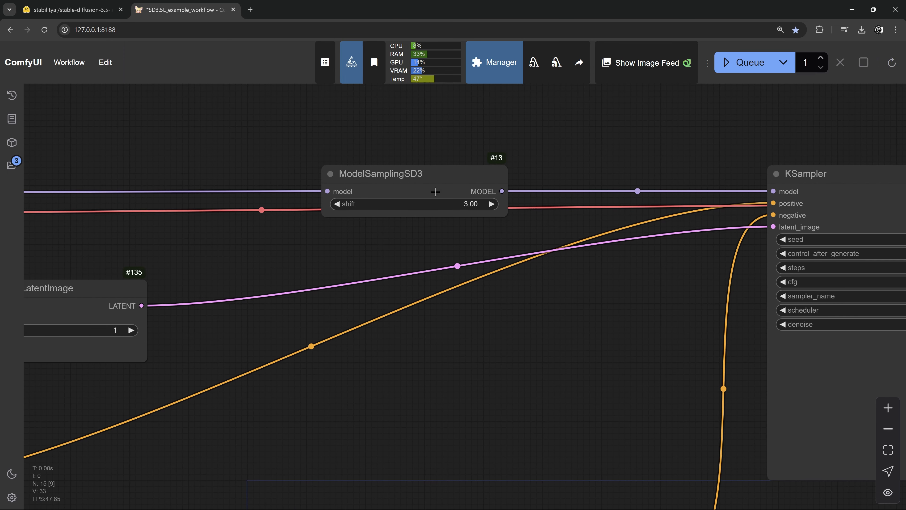
left_click_drag(442, 176, 435, 177)
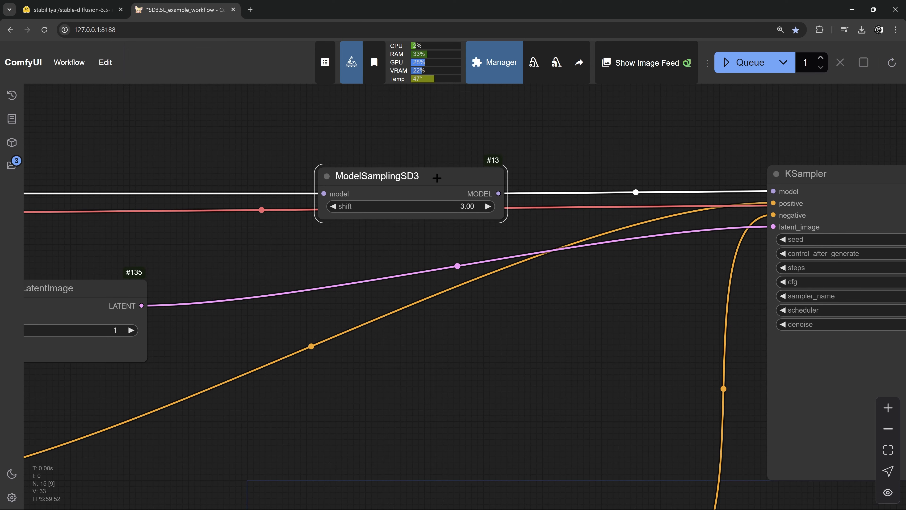
Select the red negative CLIP Text Encode (Prompt) node and examine its links to the conditioning nodes
scroll(437, 184, "down", 5)
left_click_drag(303, 453, 475, 407)
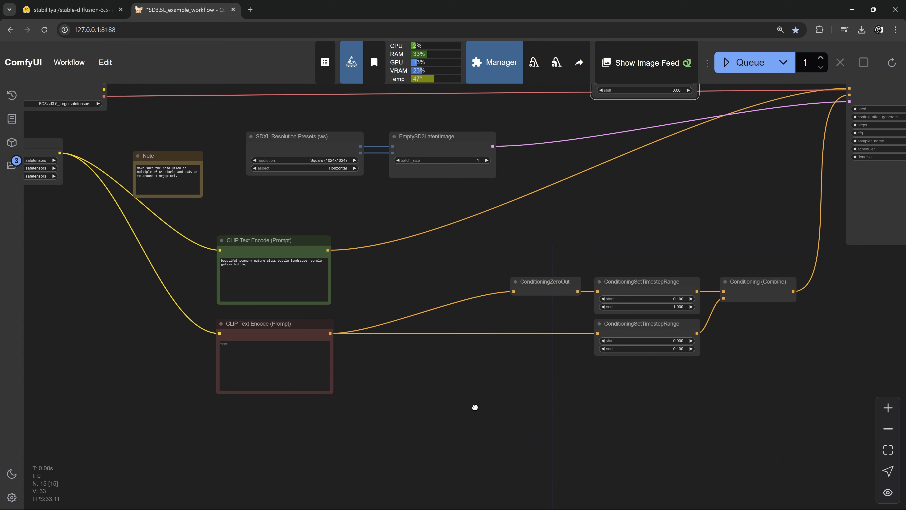
scroll(338, 319, "up", 5)
left_click(241, 307)
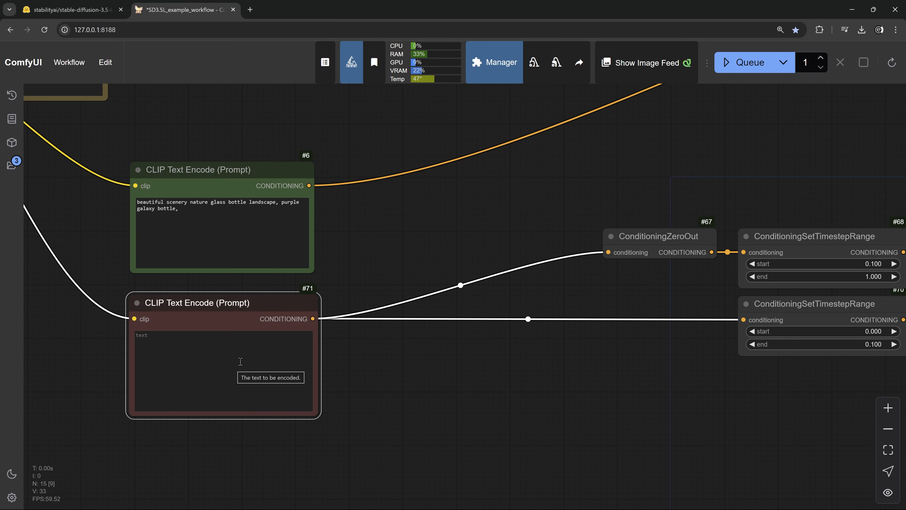
Enter the negative prompt "text,blurry,nude" in the red CLIP Text Encode (Prompt) node
scroll(388, 376, "right", 5)
scroll(464, 368, "right", 3)
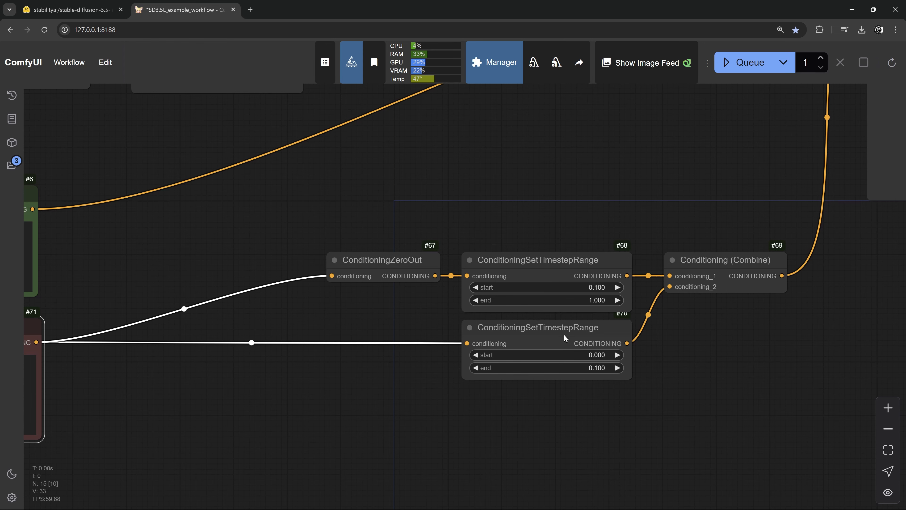
left_click_drag(267, 415, 454, 393)
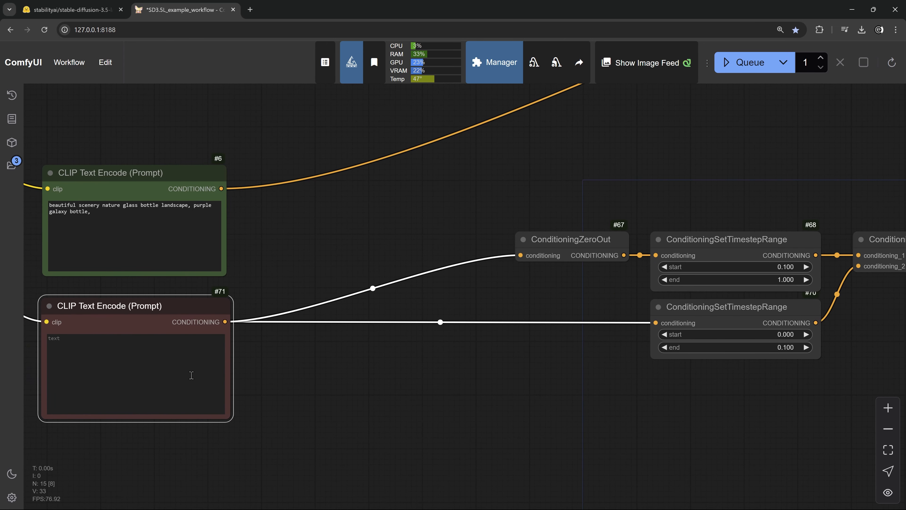
left_click(142, 343)
type("text,blurry,nude")
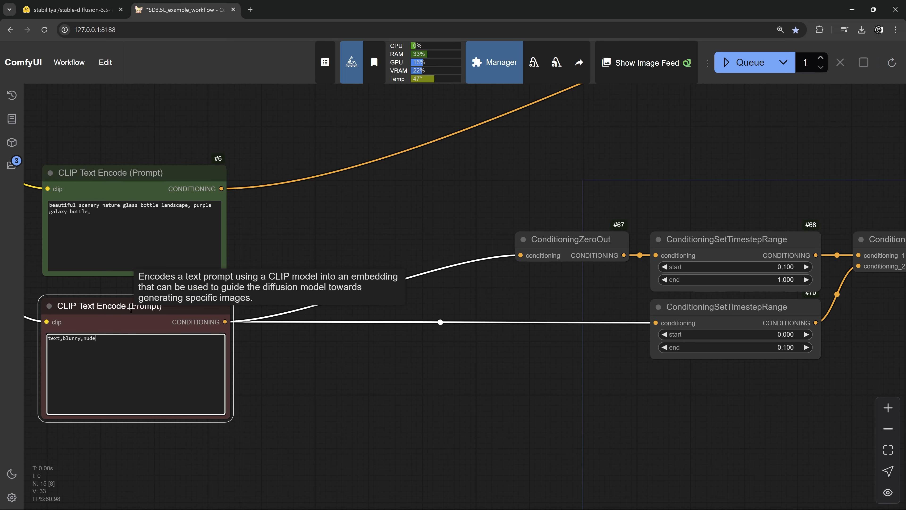
Examine the KSampler node's seed, steps, cfg, sampler and scheduler settings
scroll(271, 235, "down", 4)
left_click_drag(638, 181, 290, 352)
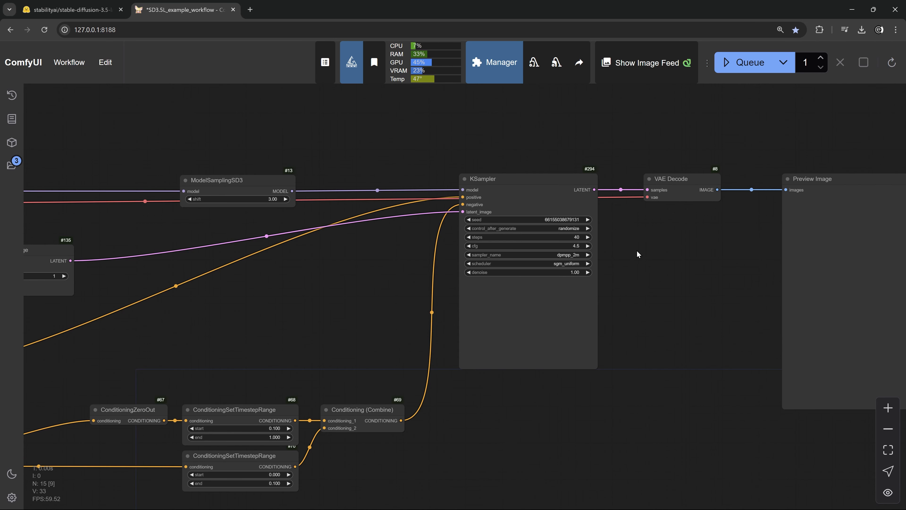
scroll(638, 254, "up", 7)
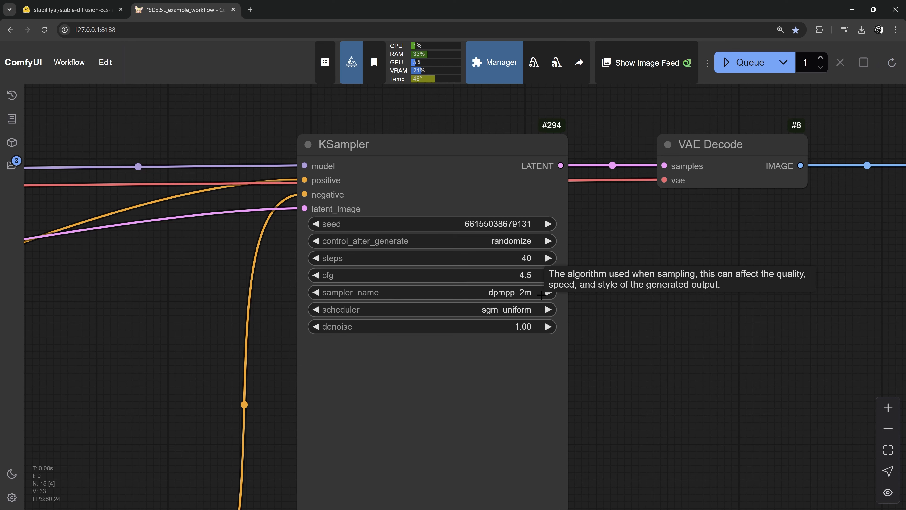
scroll(554, 328, "down", 4)
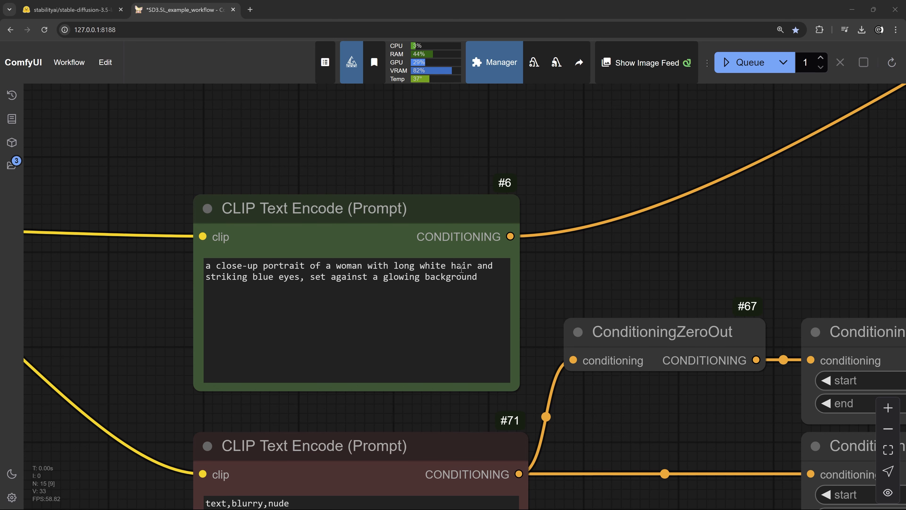
Review the positive prompt for the white-haired woman and inspect the facial details of the generated portrait up close
left_click_drag(474, 265, 419, 267)
left_click(423, 300)
scroll(597, 257, "down", 6)
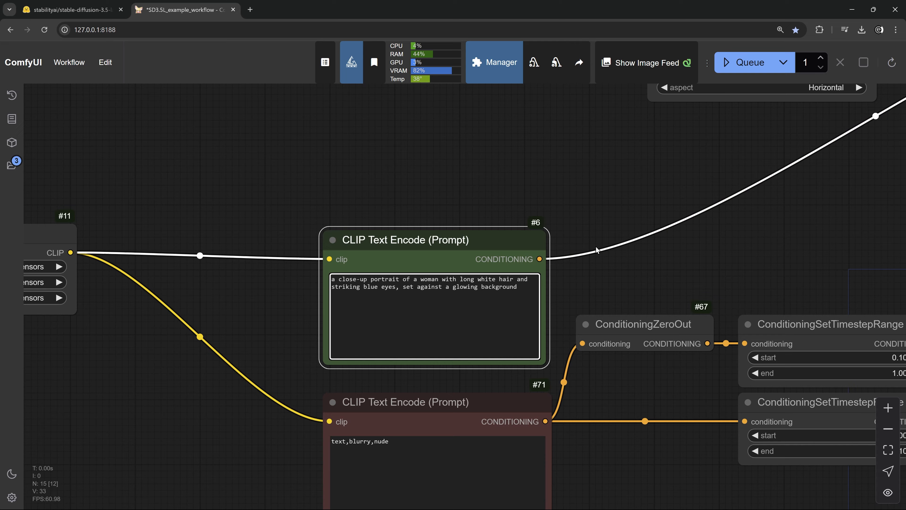
left_click_drag(633, 271, 47, 297)
scroll(46, 296, "down", 5)
scroll(644, 303, "up", 8)
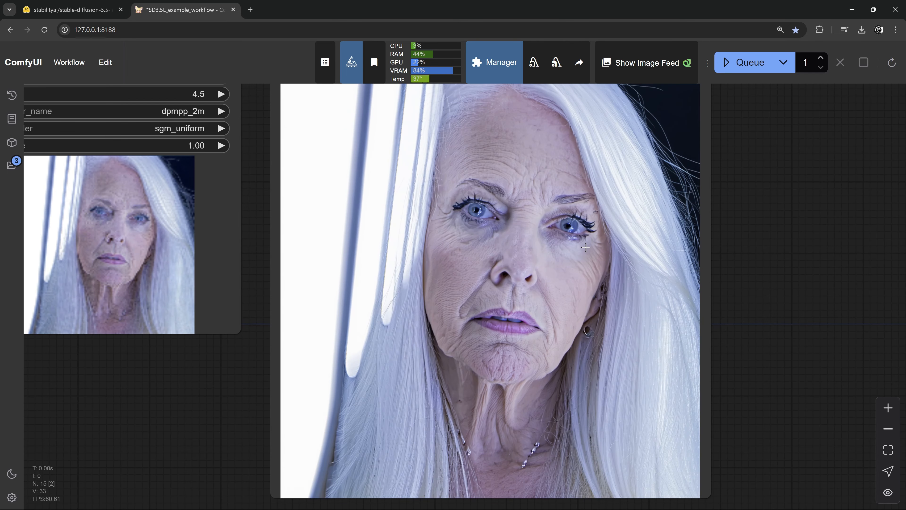
scroll(564, 201, "up", 7)
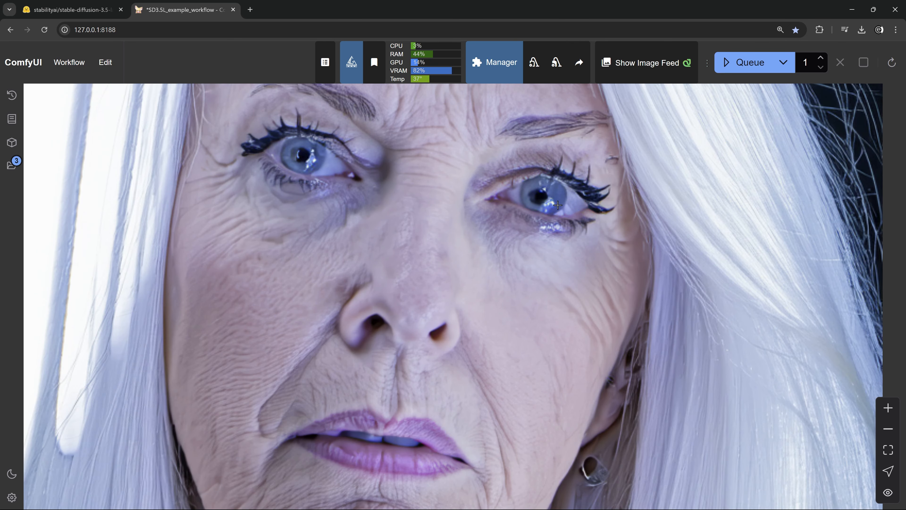
scroll(451, 239, "down", 2)
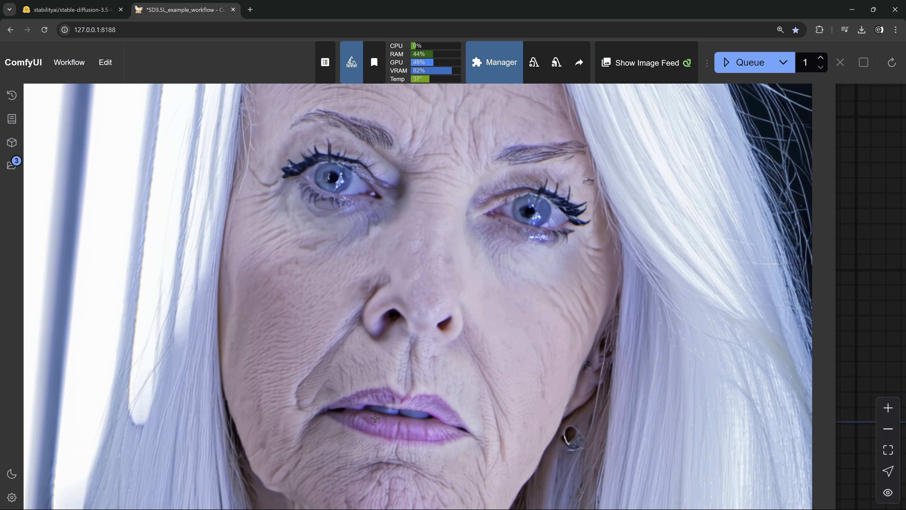
left_click_drag(396, 246, 442, 217)
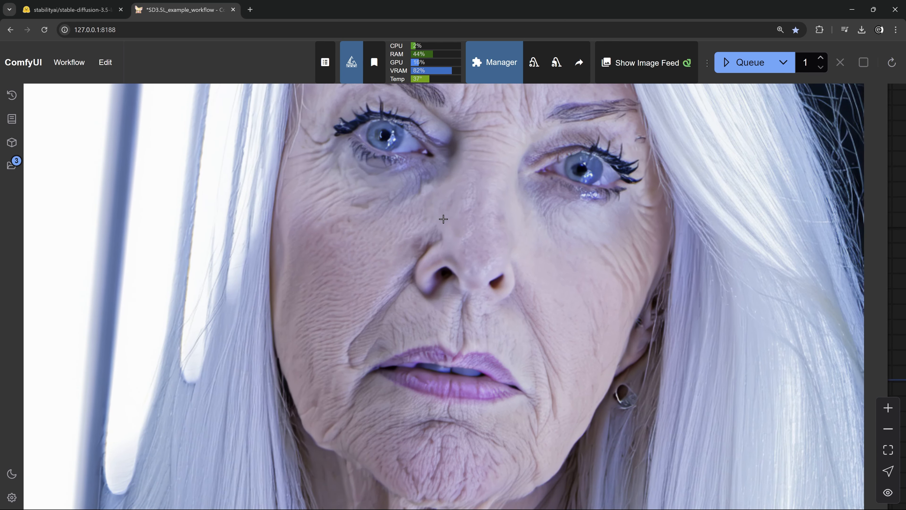
Lower the shift value of the ModelSamplingSD3 node to 2.99
scroll(443, 219, "down", 8)
left_click_drag(178, 267, 329, 296)
left_click(206, 139)
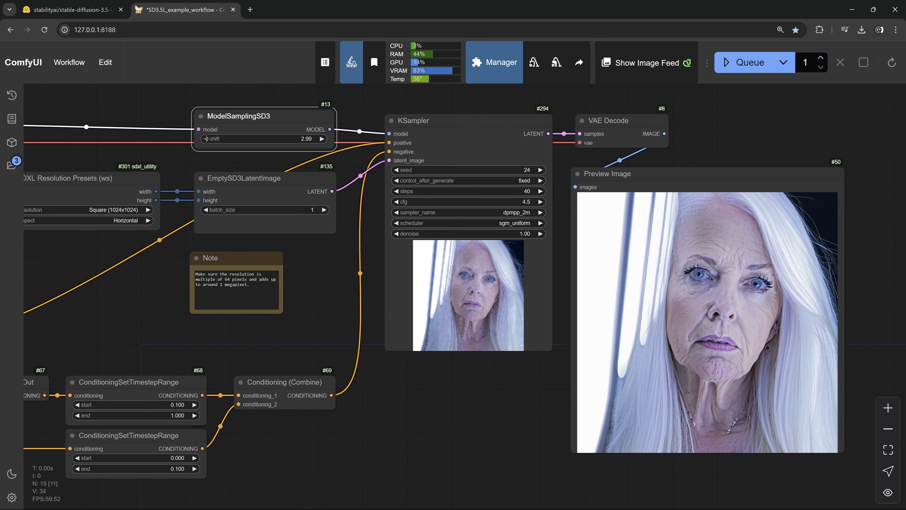
Inspect the details of the generated woman's portrait, the man raising his palm and the man holding a baseball bat
scroll(638, 233, "up", 6)
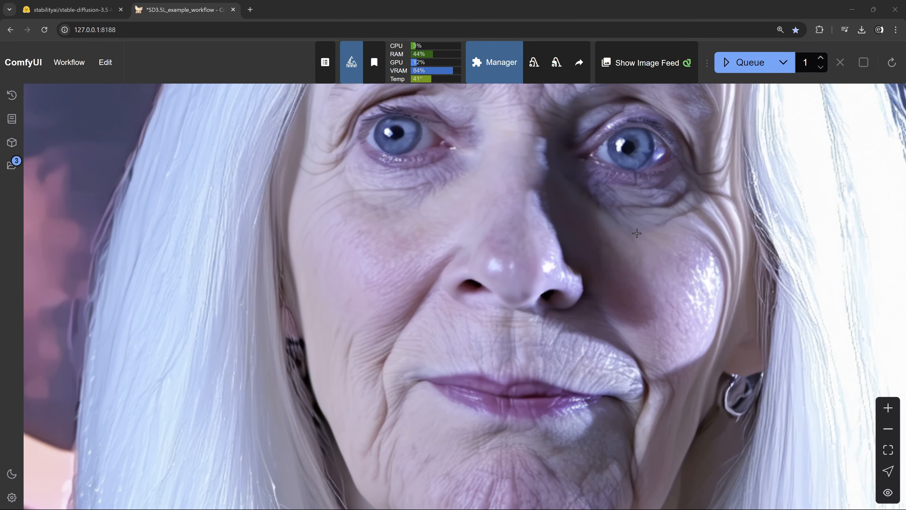
scroll(636, 233, "down", 3)
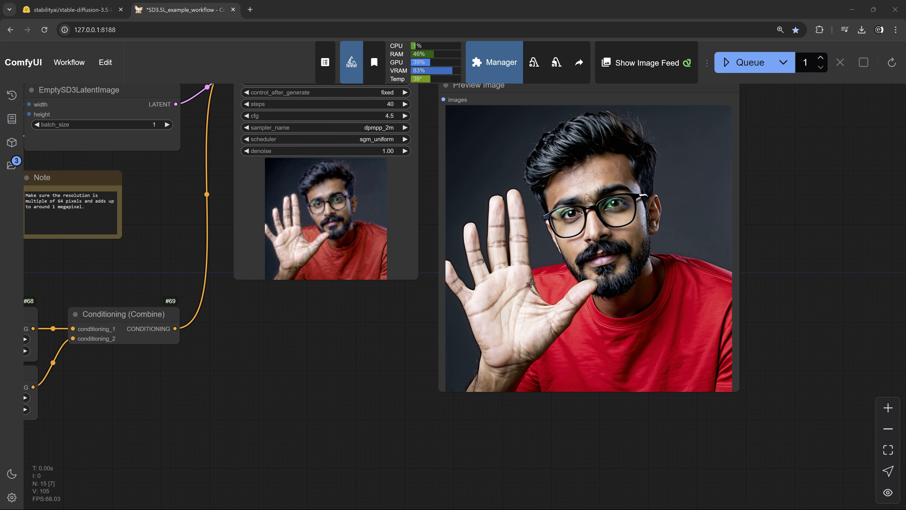
scroll(532, 284, "up", 5)
left_click_drag(533, 297, 515, 359)
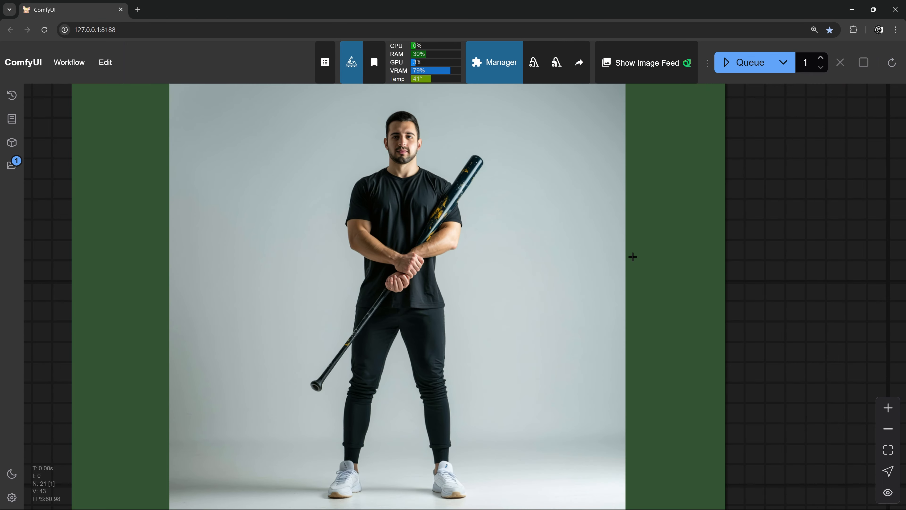
scroll(421, 234, "up", 5)
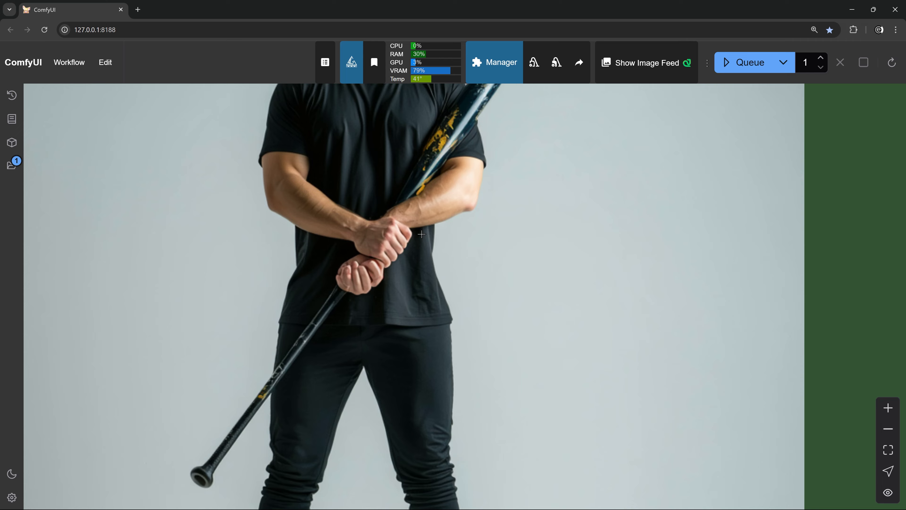
scroll(421, 234, "up", 3)
left_click_drag(457, 215, 453, 288)
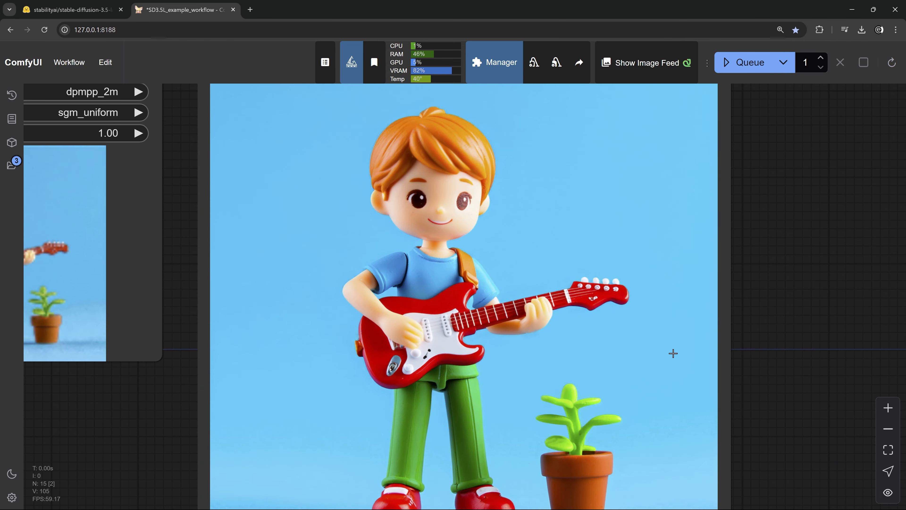
Inspect the generated toy figure and cartoon boy with guitars, the SD3.5 graffiti wall and the blue race car
scroll(630, 319, "up", 3)
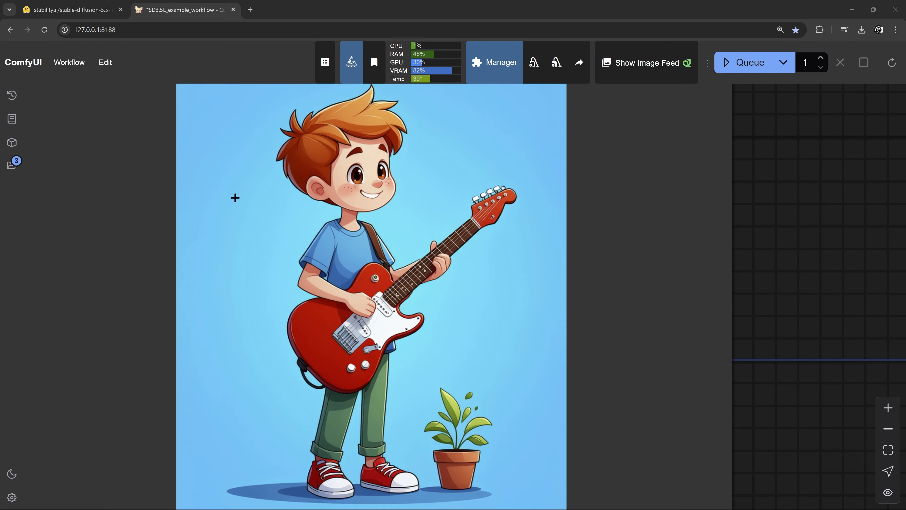
scroll(234, 199, "up", 1)
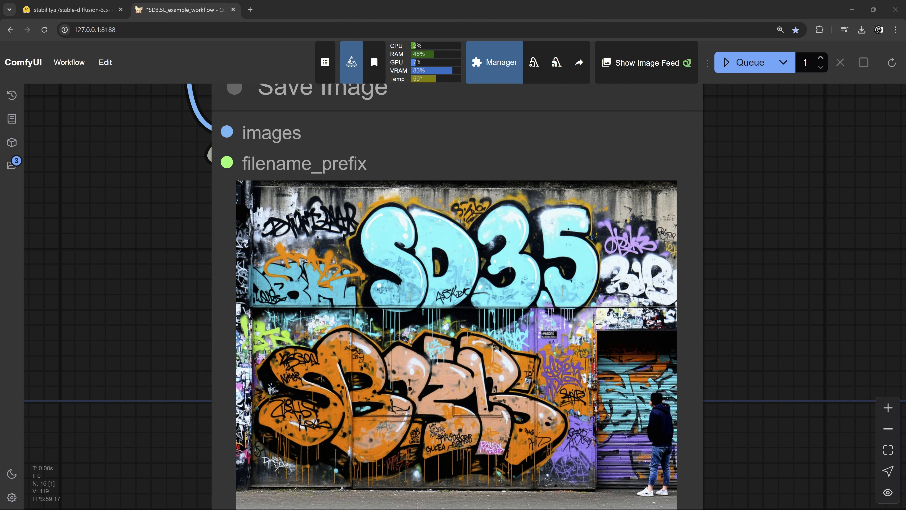
scroll(537, 262, "up", 3)
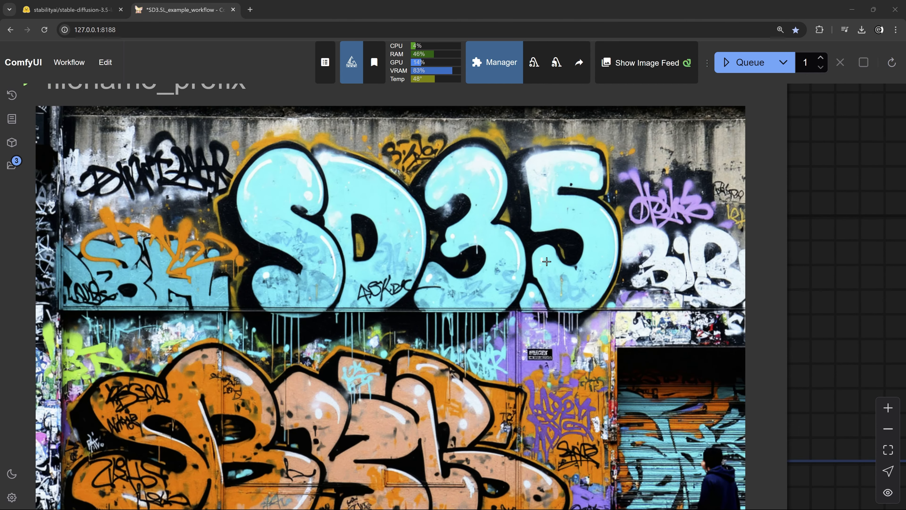
scroll(549, 260, "down", 2)
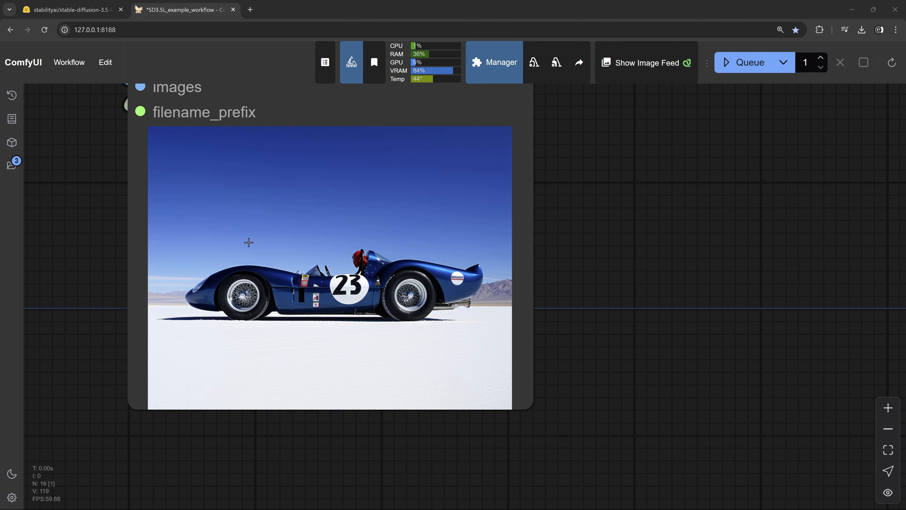
scroll(252, 240, "up", 3)
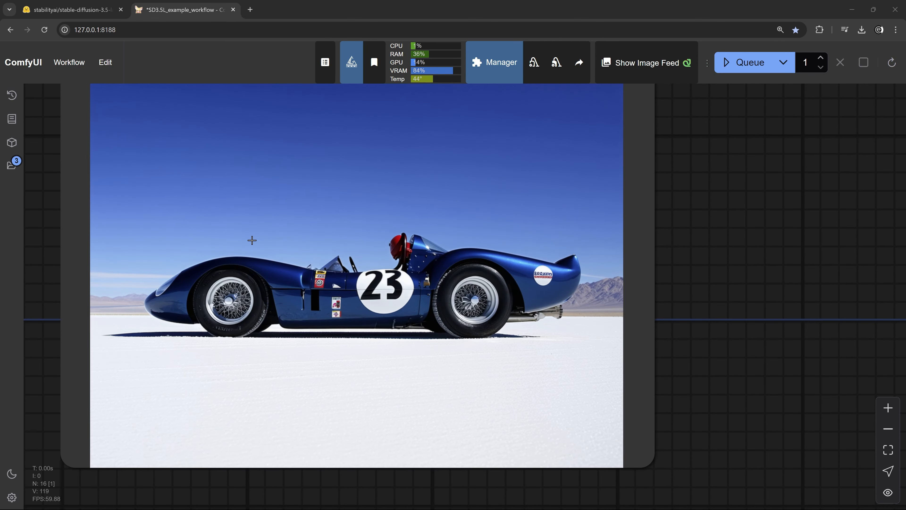
scroll(252, 240, "up", 3)
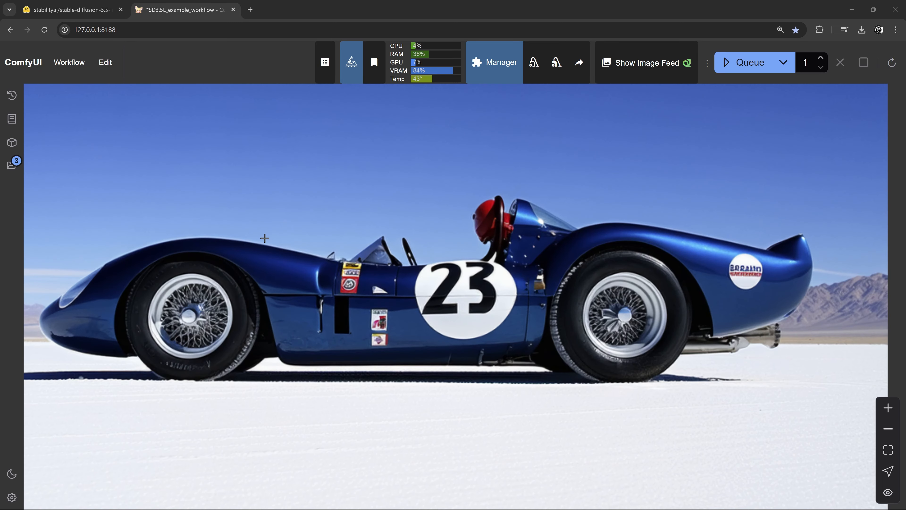
scroll(265, 238, "down", 2)
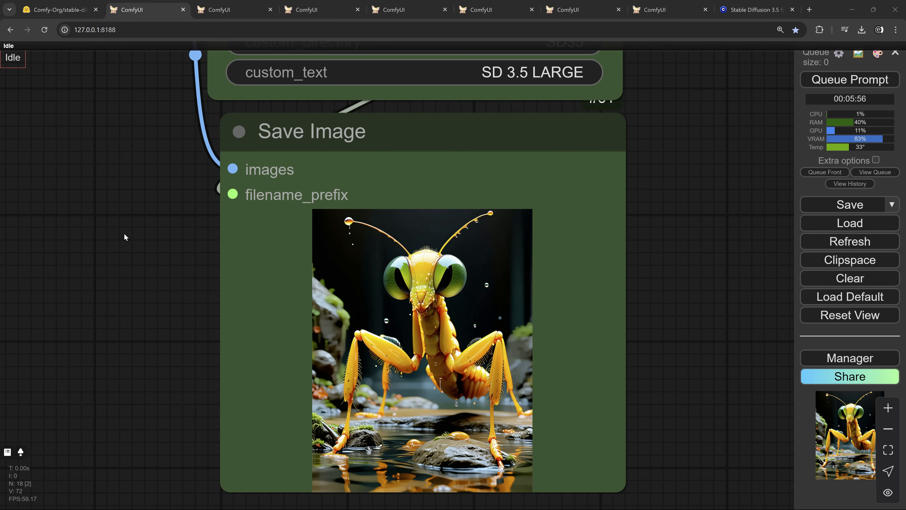
Switch to the SD3.5 Large Turbo workflow and examine its prompt, resolution preset and KSampler settings
left_click(219, 10)
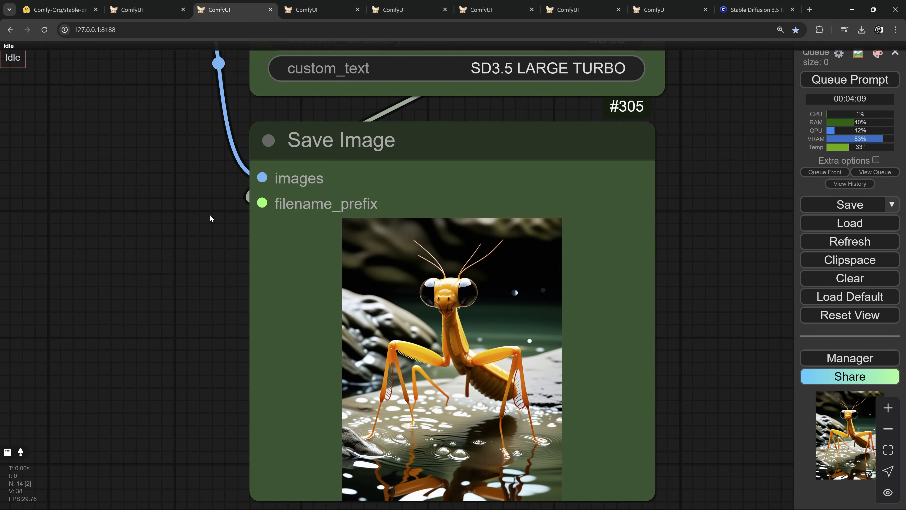
scroll(199, 215, "down", 10)
left_click_drag(150, 245, 827, 241)
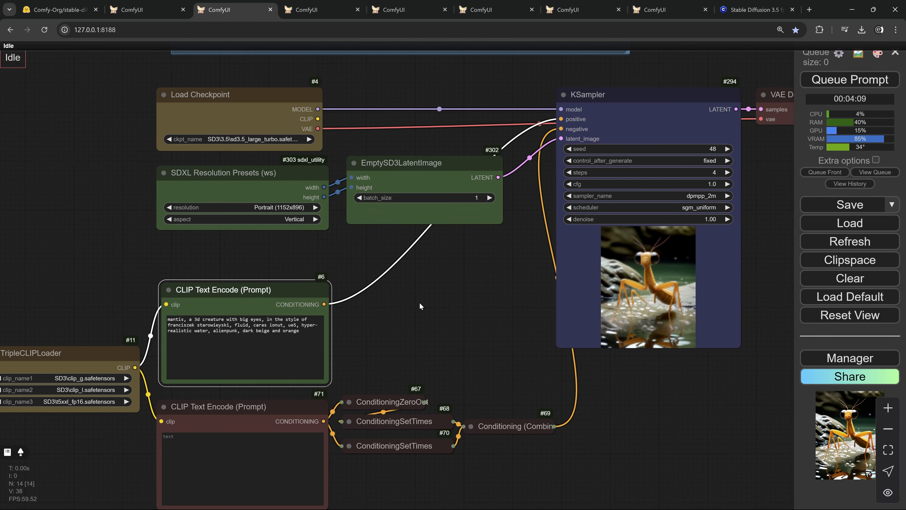
left_click_drag(457, 294, 147, 360)
scroll(394, 237, "up", 11)
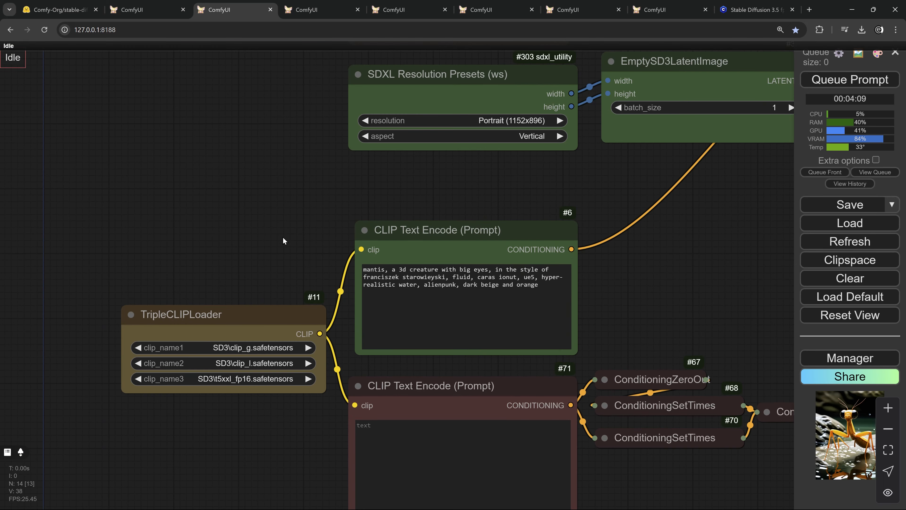
Examine the Turbo workflow's Load Checkpoint node and nudge it slightly away from the KSampler
scroll(282, 237, "up", 2)
left_click_drag(269, 248, 288, 190)
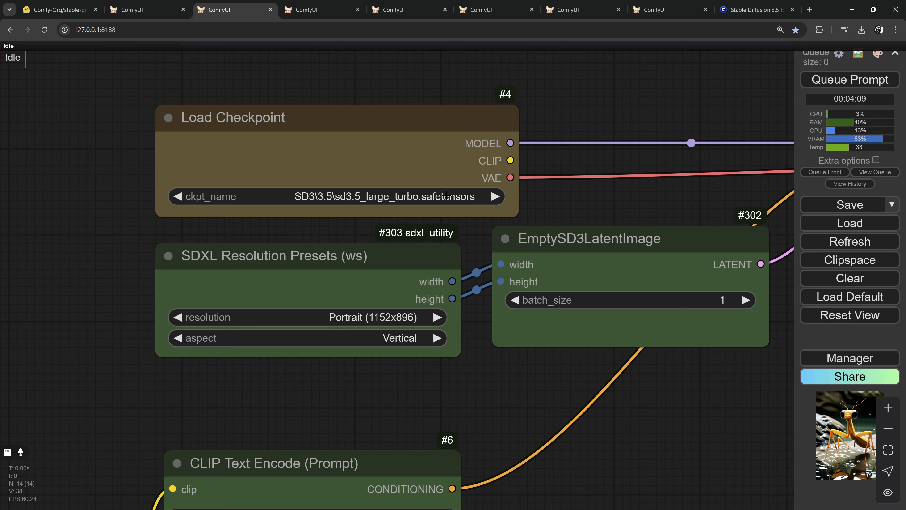
left_click_drag(385, 147, 377, 146)
scroll(379, 136, "down", 7)
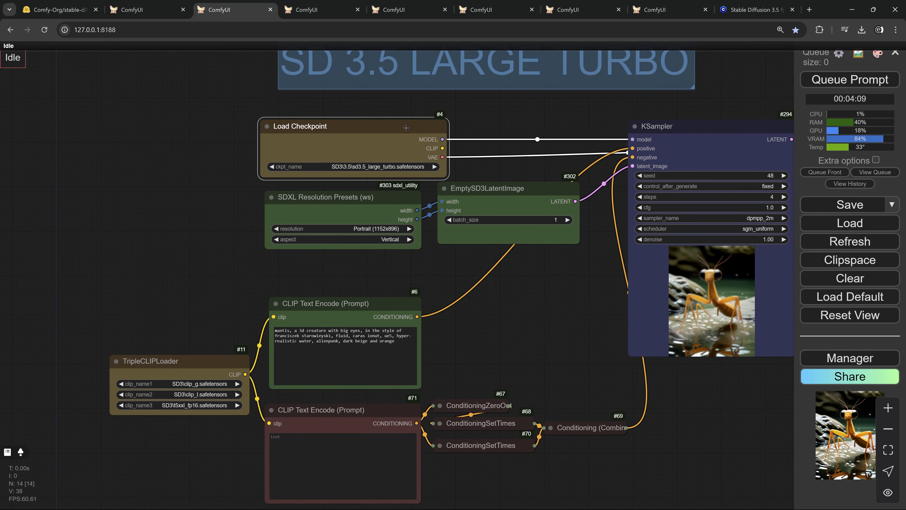
left_click_drag(406, 130, 401, 131)
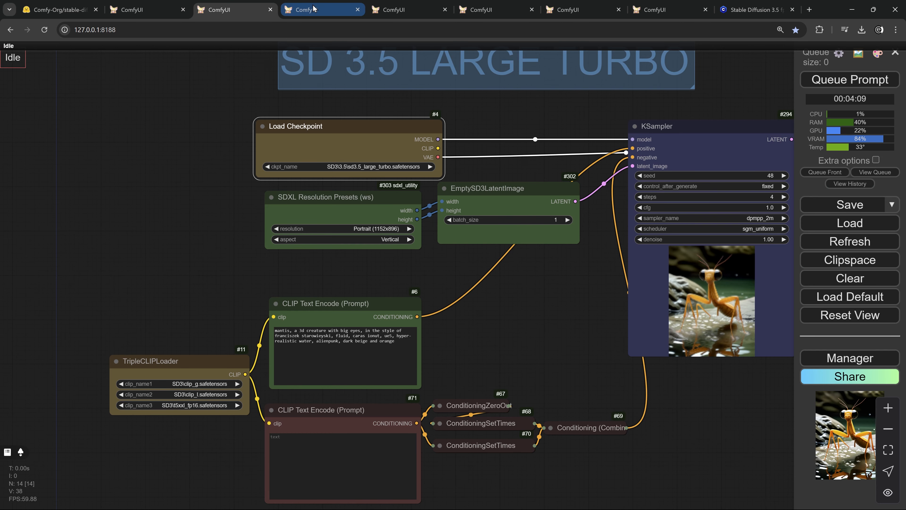
Switch to the SD 3.5 Large FP8 workflow and examine its positive prompt, KSampler settings and output image
left_click(314, 8)
scroll(278, 91, "down", 12)
left_click_drag(280, 97, 501, 282)
left_click_drag(264, 212, 441, 228)
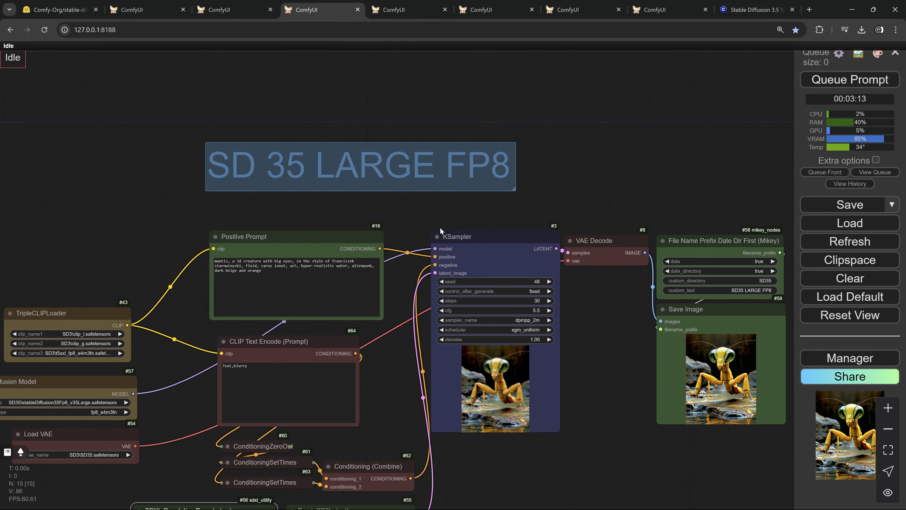
scroll(450, 165, "up", 6)
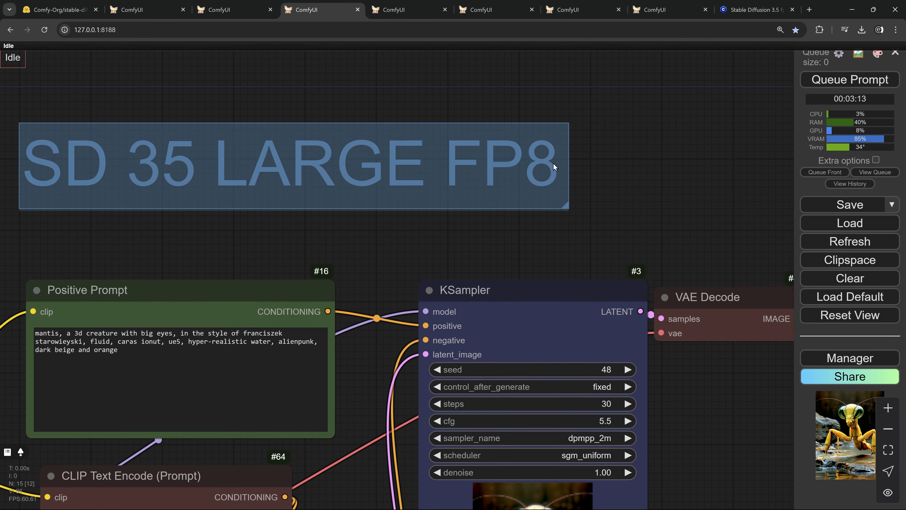
scroll(404, 190, "down", 2)
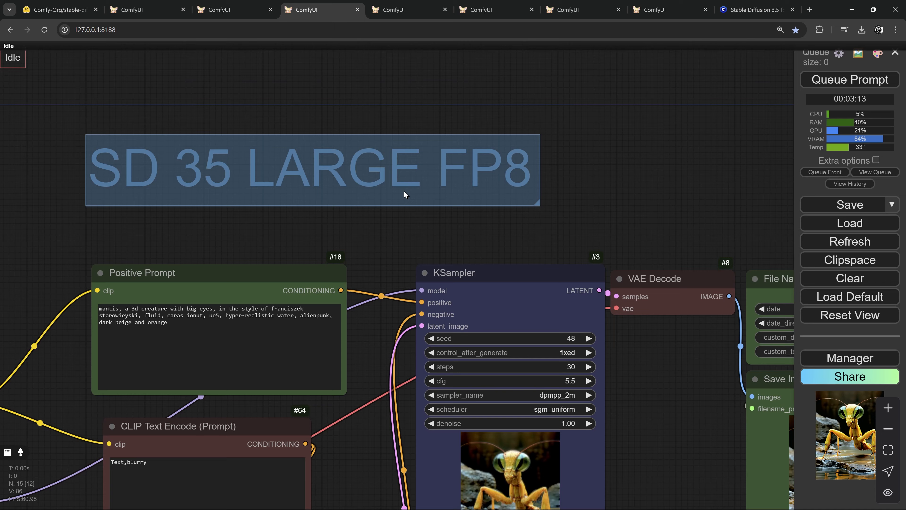
Examine the TripleCLIPLoader, Load Diffusion Model and Load VAE nodes in the FP8 workflow
scroll(403, 191, "down", 2)
left_click_drag(145, 288, 247, 229)
left_click_drag(187, 204, 376, 126)
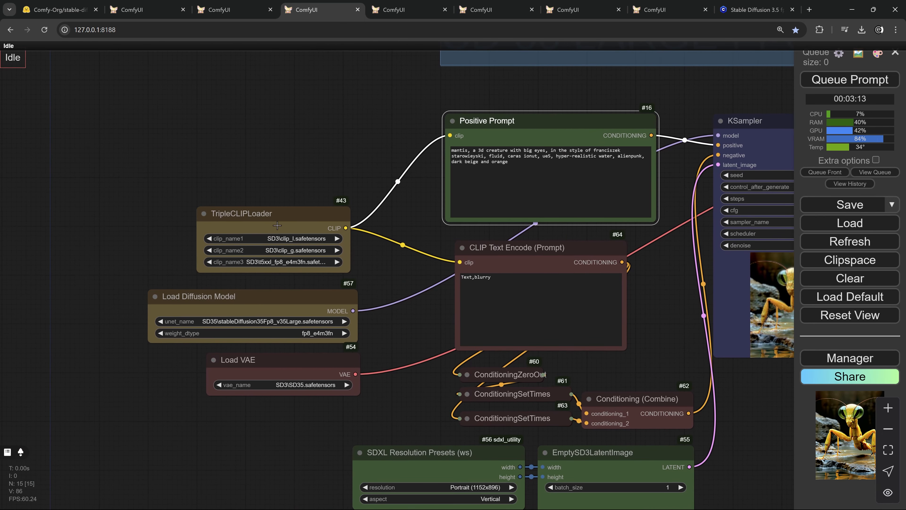
scroll(277, 225, "up", 4)
left_click(325, 269)
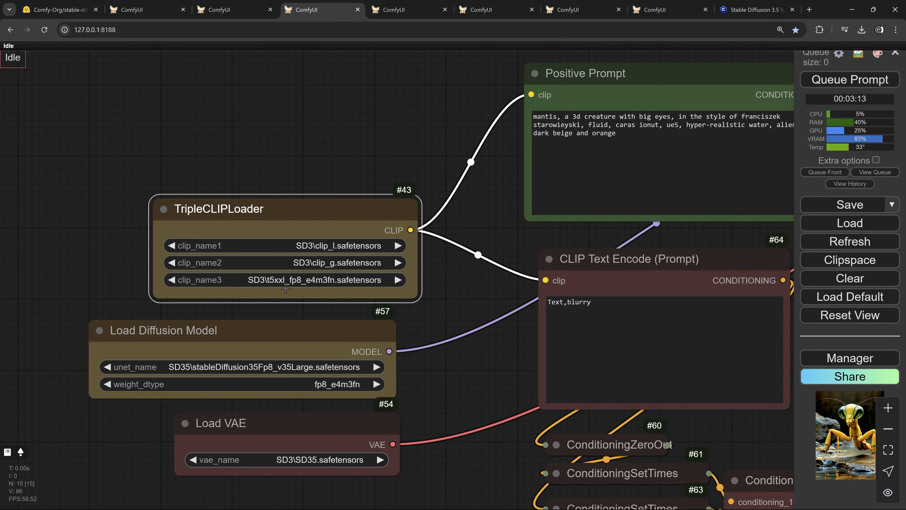
Move the Load Diffusion Model node slightly closer to TripleCLIPLoader and set its weight_dtype to fp8_e4m3fn
left_click(300, 281)
left_click(314, 400)
left_click_drag(323, 333, 323, 325)
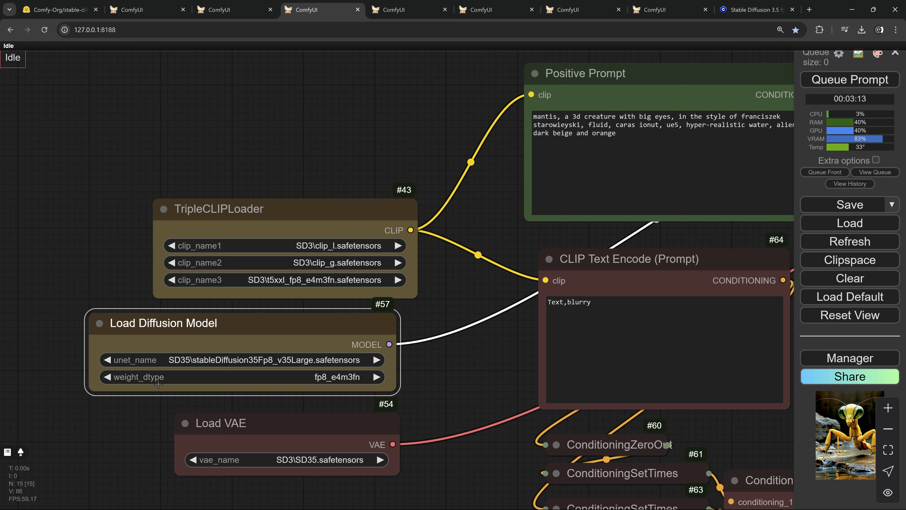
left_click(344, 378)
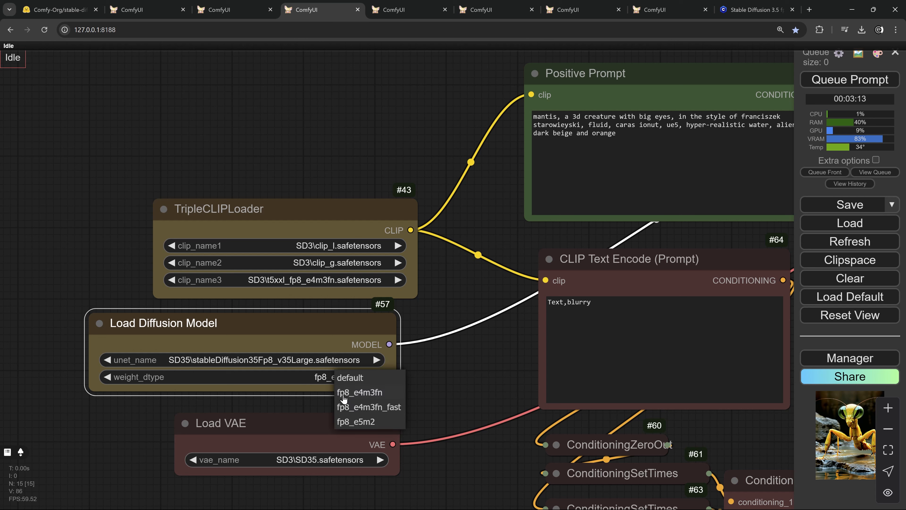
left_click(358, 392)
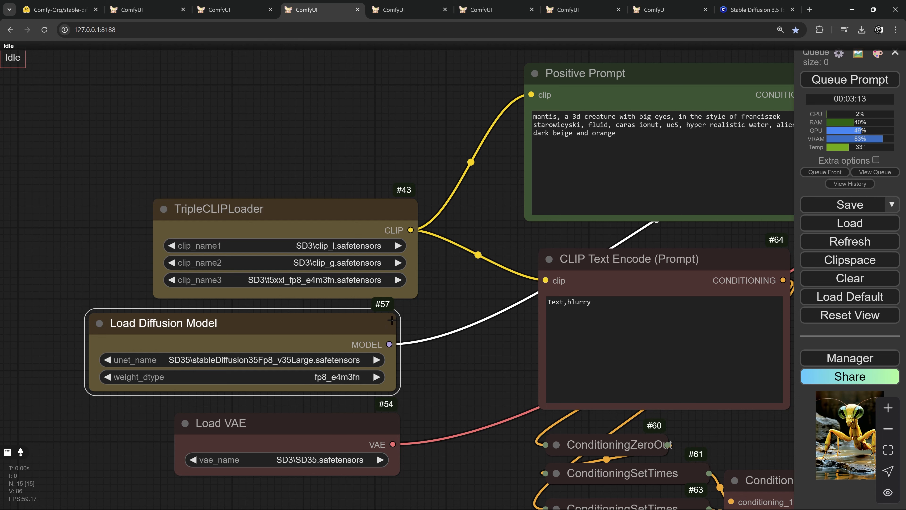
left_click_drag(382, 323, 401, 320)
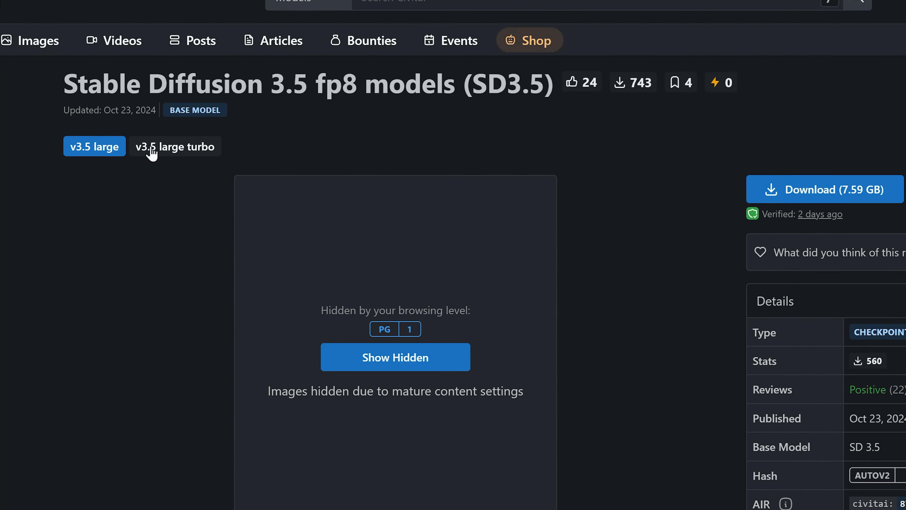
View the v3.5 large turbo version of the fp8 model on Civitai and examine the FP8 Turbo workflow's TripleCLIPLoader and Load VAE nodes
left_click(167, 149)
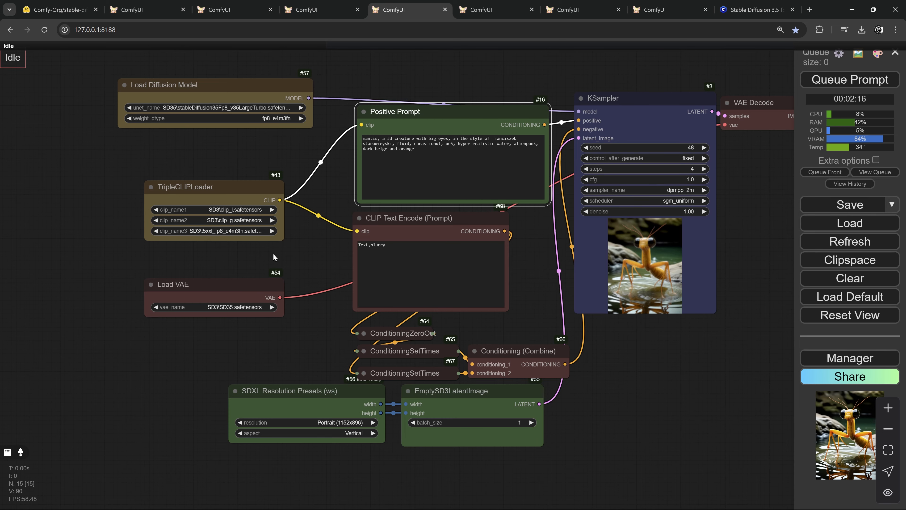
scroll(273, 254, "up", 5)
left_click(256, 281)
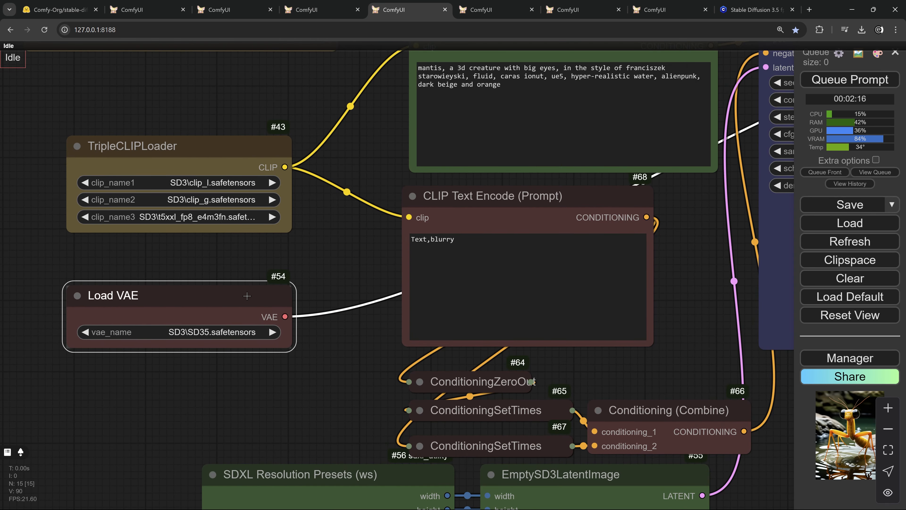
left_click_drag(247, 296, 247, 300)
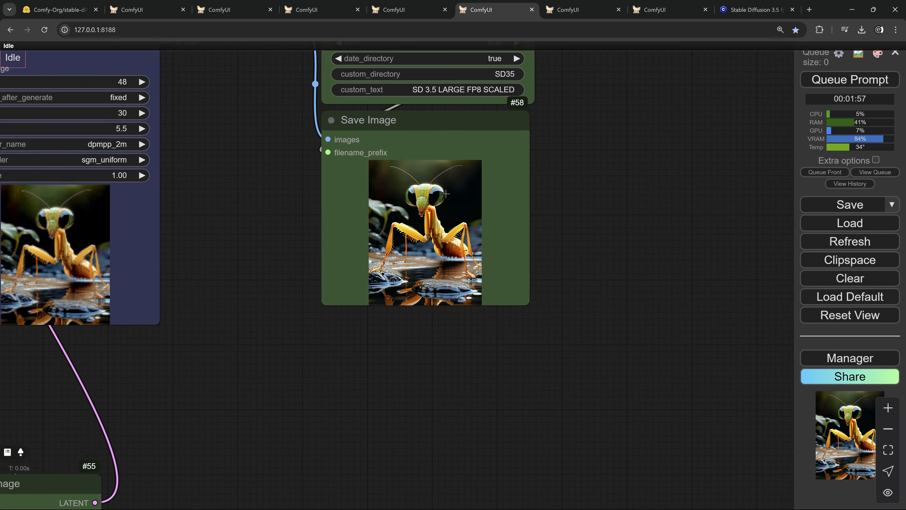
Examine the whole SD 3.5 Large FP8 Scaled workflow, and switch to the SD 3.5 Large GGUF workflow to view its output image
scroll(578, 268, "down", 5)
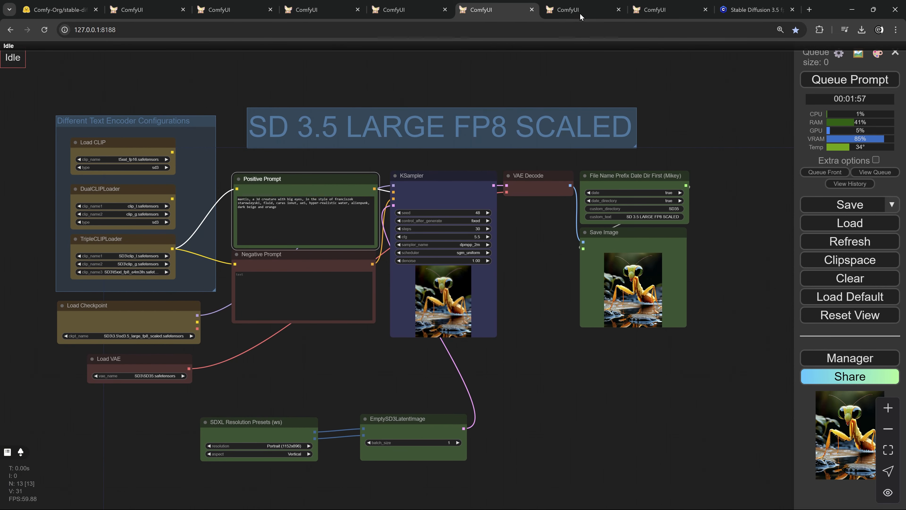
left_click(572, 10)
scroll(475, 170, "down", 10)
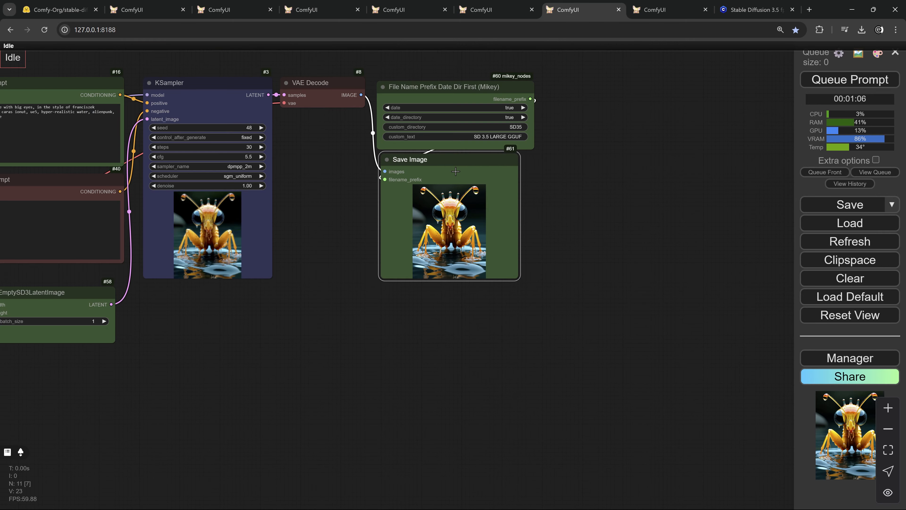
scroll(353, 195, "down", 5)
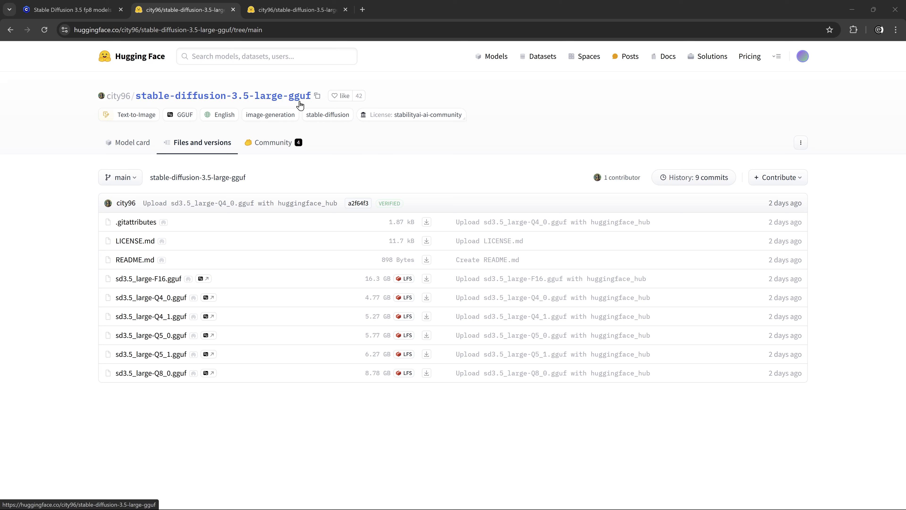
View the file lists of the stable-diffusion-3.5-large-turbo-gguf and stable-diffusion-3.5-large-gguf repositories on Hugging Face
left_click(296, 10)
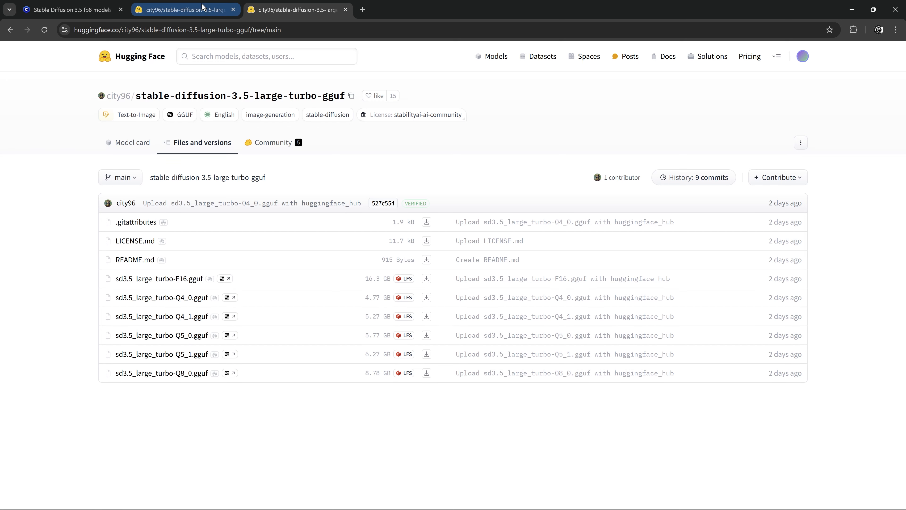
key("ctrl+shift+Tab")
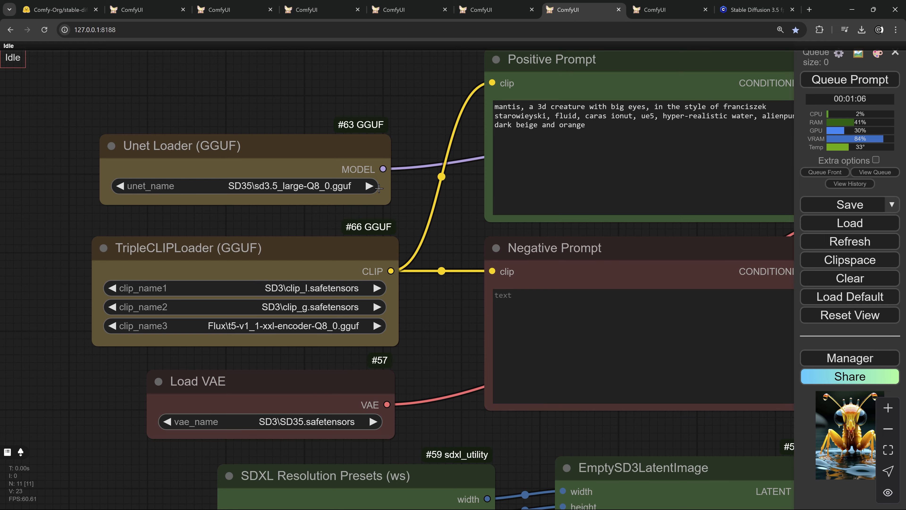
Examine the Unet Loader (GGUF) and TripleCLIPLoader (GGUF) nodes and their prompt connections in the ComfyUI GGUF workflow
scroll(382, 187, "up", 3)
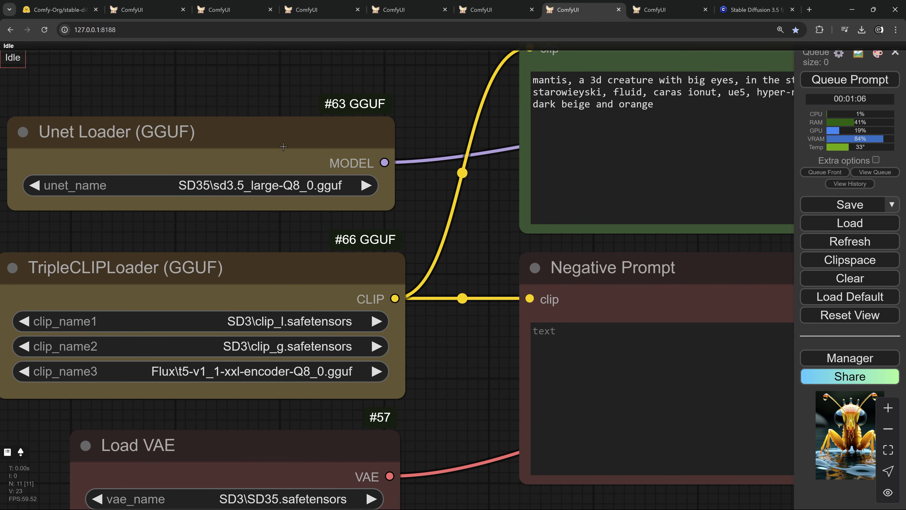
left_click_drag(282, 145, 364, 125)
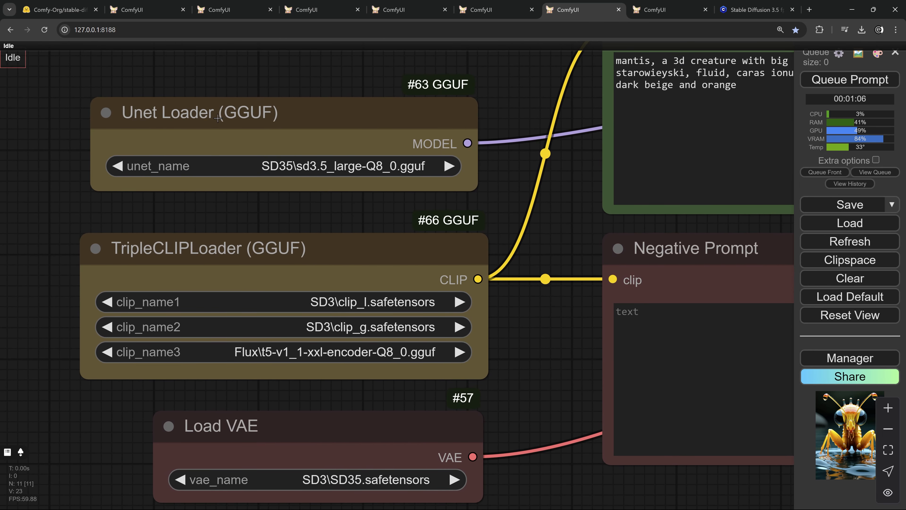
left_click(257, 109)
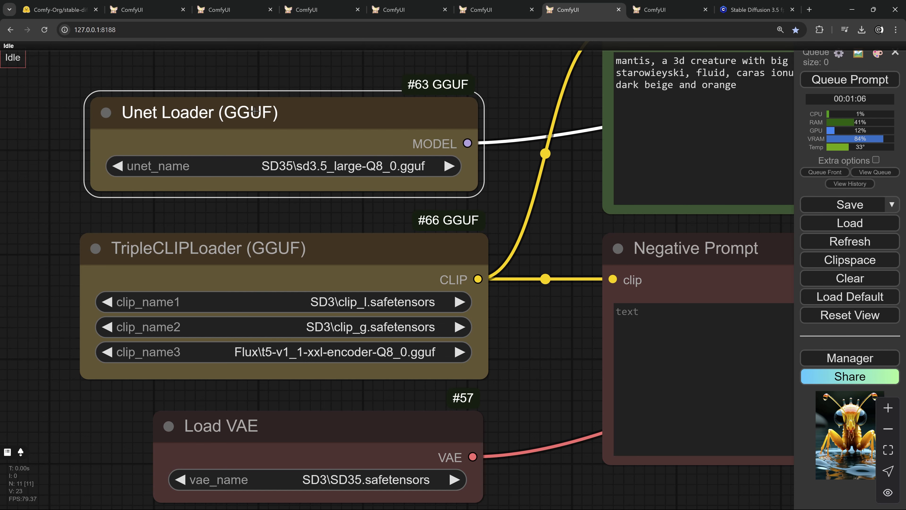
left_click(203, 251)
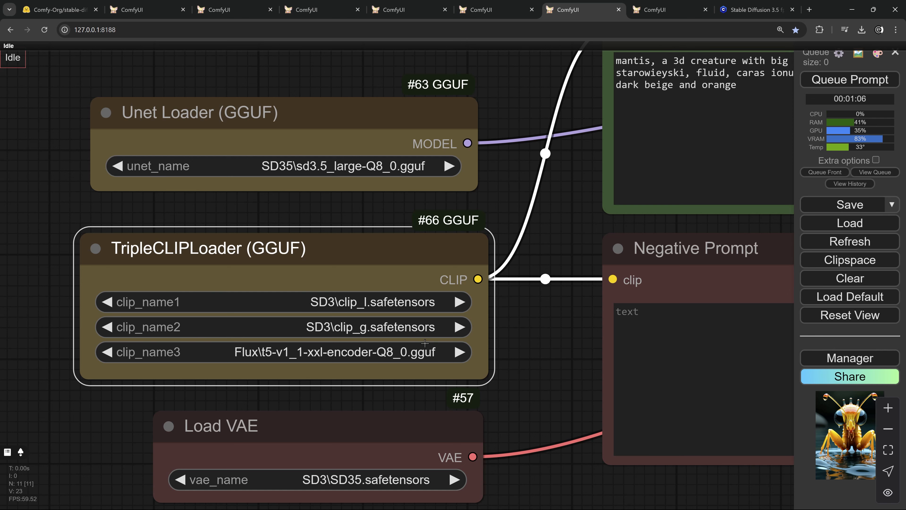
scroll(414, 342, "down", 8)
left_click_drag(465, 310, 205, 316)
left_click_drag(234, 268, 324, 262)
scroll(221, 242, "up", 4)
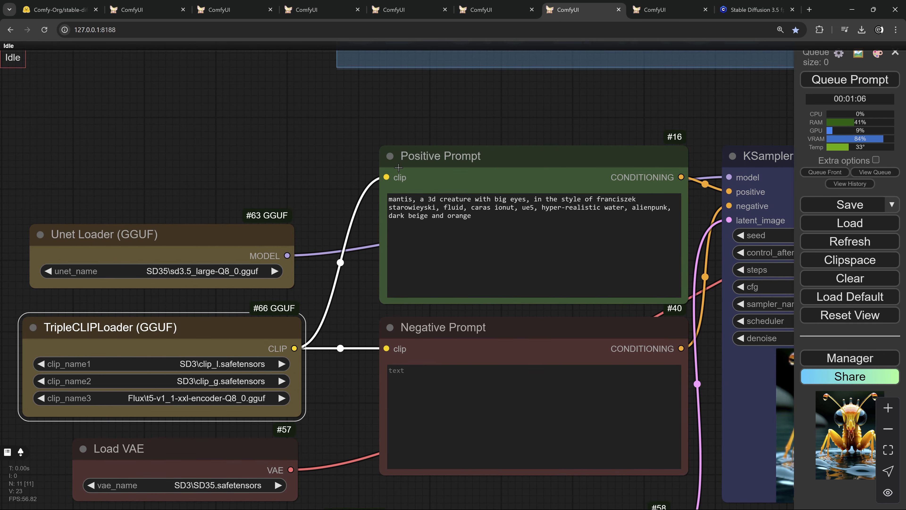
Open the Custom Nodes Manager and search the custom nodes for "gguf"
left_click(831, 360)
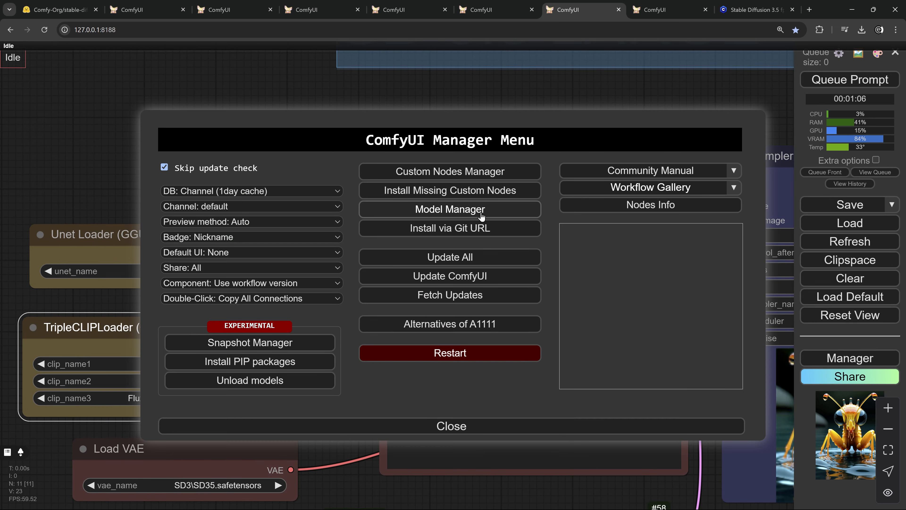
left_click(423, 173)
left_click(280, 117)
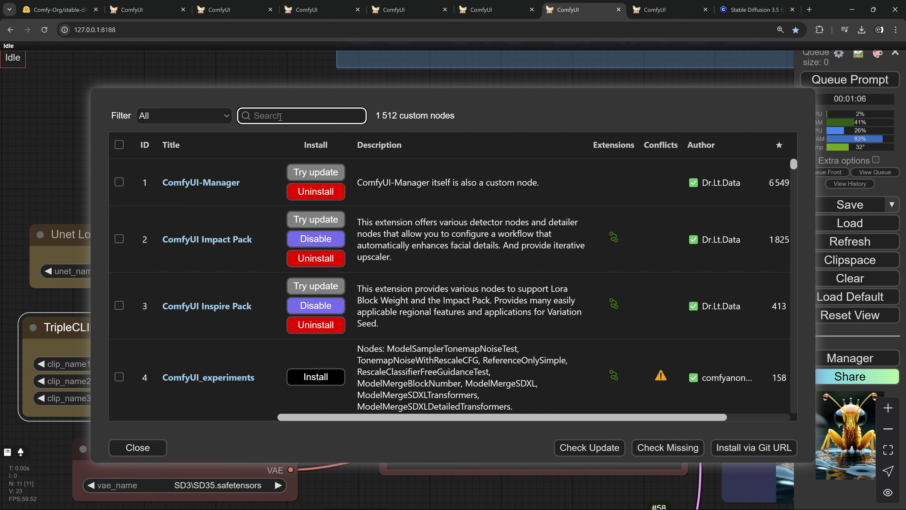
type("gguf")
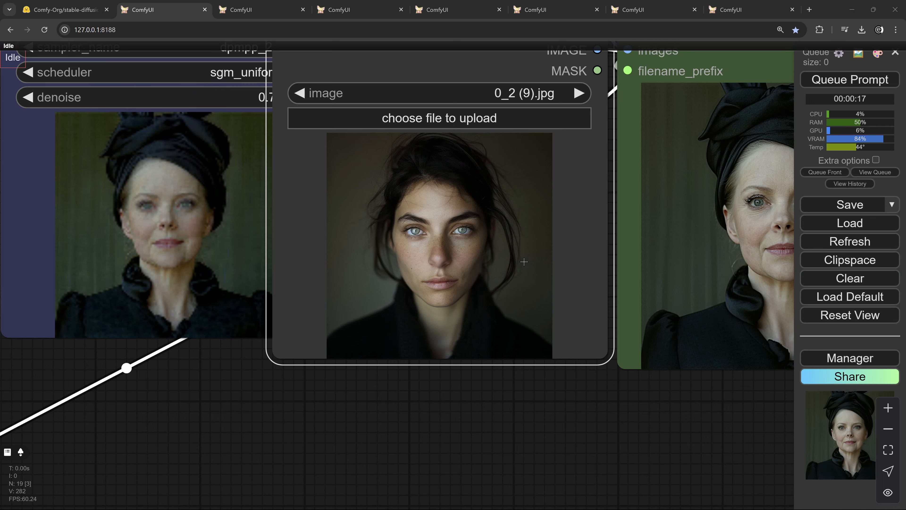
Compare the Load Image portrait with the generated portrait in the Save Image node of the image-to-image workflow
left_click_drag(525, 263, 314, 285)
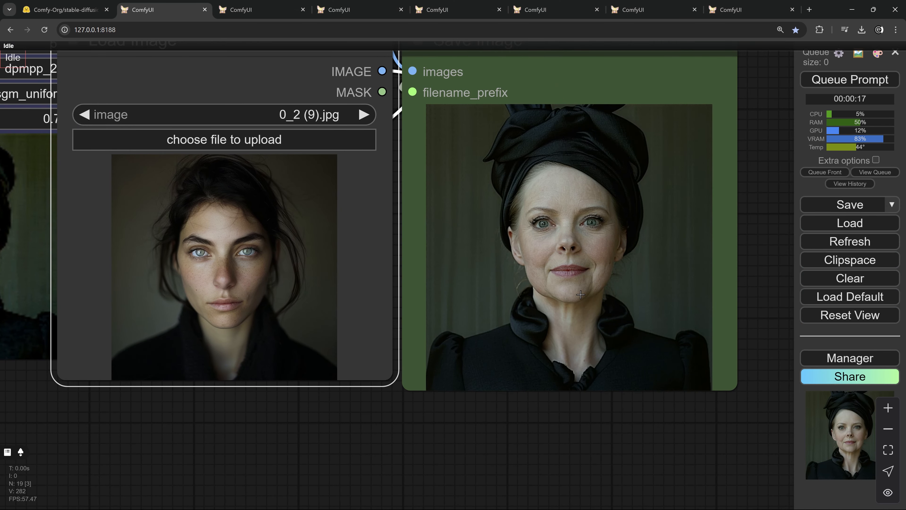
scroll(581, 295, "up", 4)
scroll(582, 292, "down", 4)
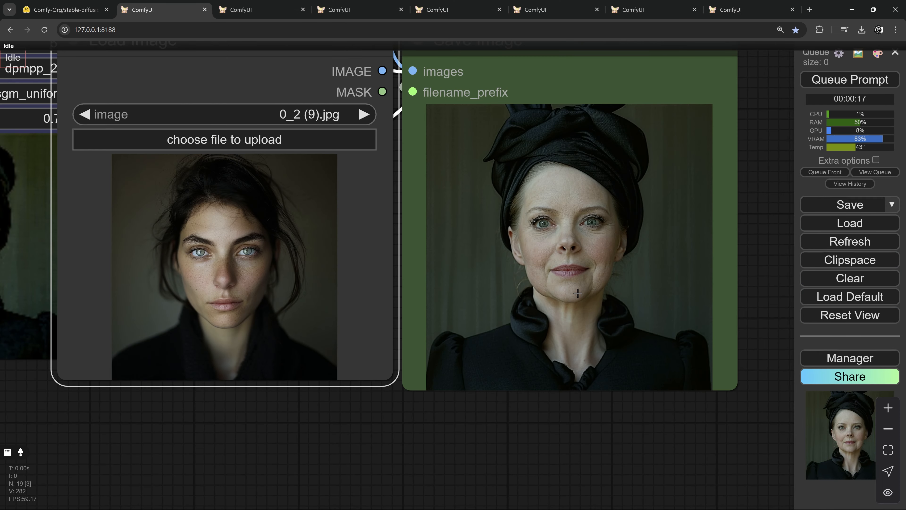
Move the Load Image node away from Save Image to a spot below SDXL Resolution Presets, beside VAE Encode
scroll(582, 292, "down", 8)
left_click_drag(484, 252, 415, 405)
left_click_drag(475, 319, 818, 148)
left_click_drag(729, 163, 226, 307)
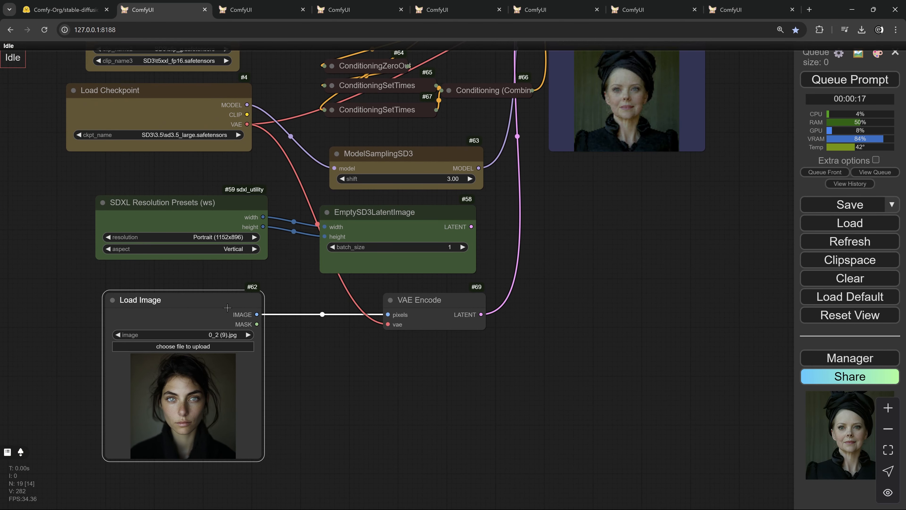
Add an Image Resize by Factor node below VAE Encode and set its factor to 1.25
double_click(327, 360)
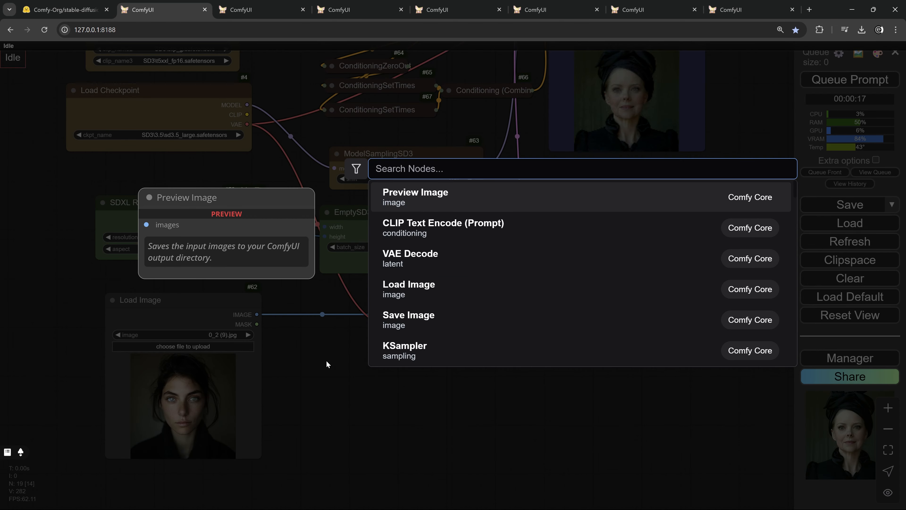
type("res")
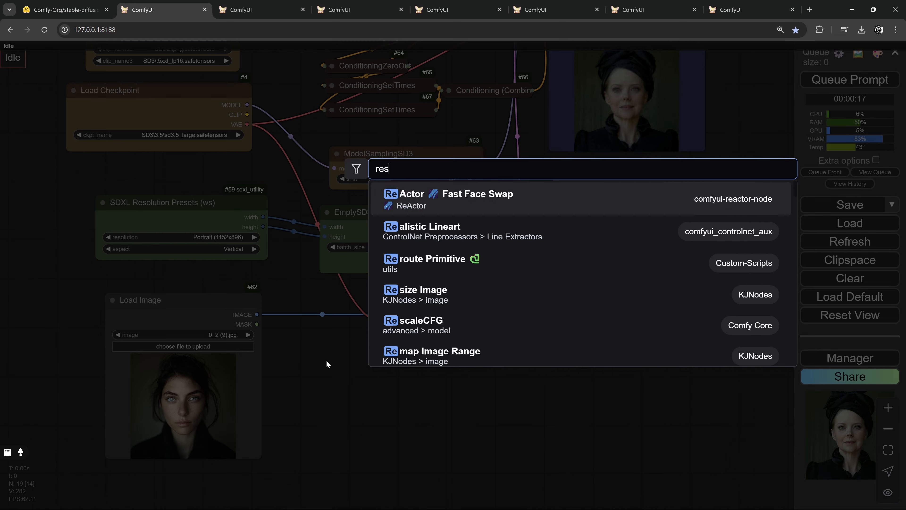
left_click(433, 383)
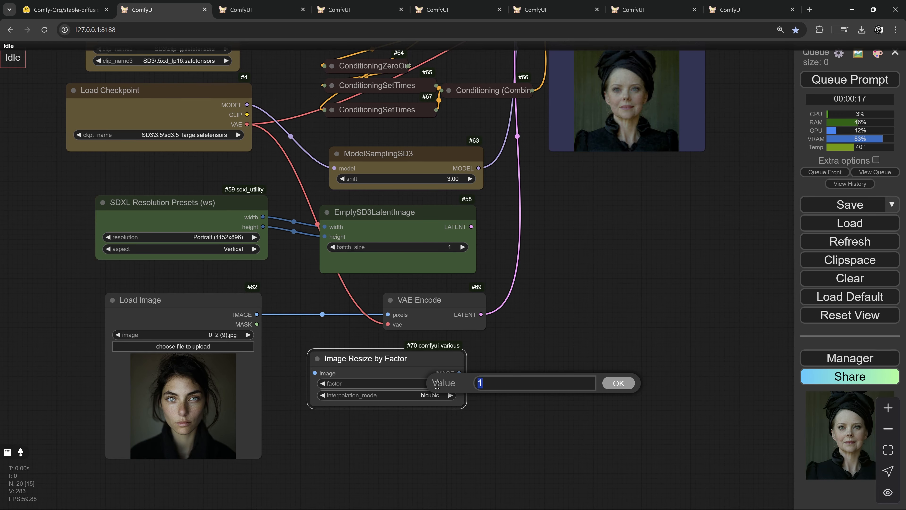
type("1.25")
key("Return")
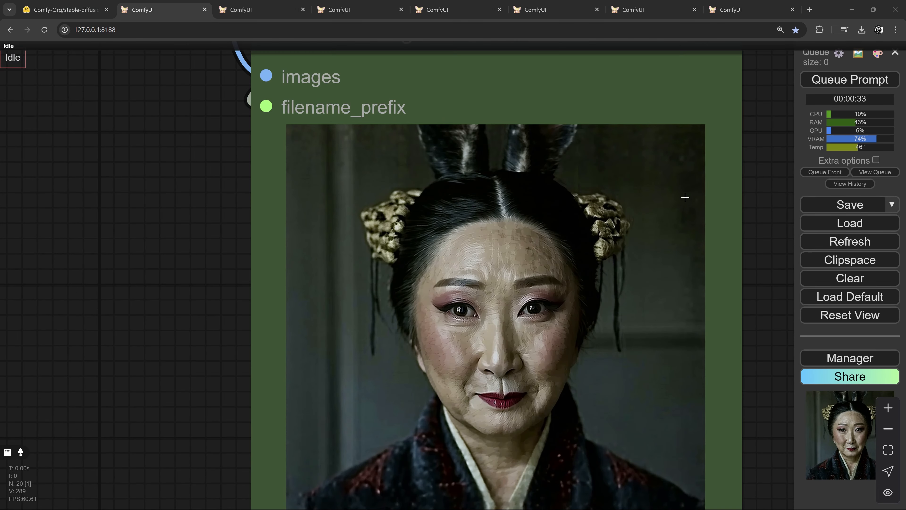
Examine the face, hair ornaments and background of the newly generated portrait in the Save Image node up close
scroll(358, 262, "up", 4)
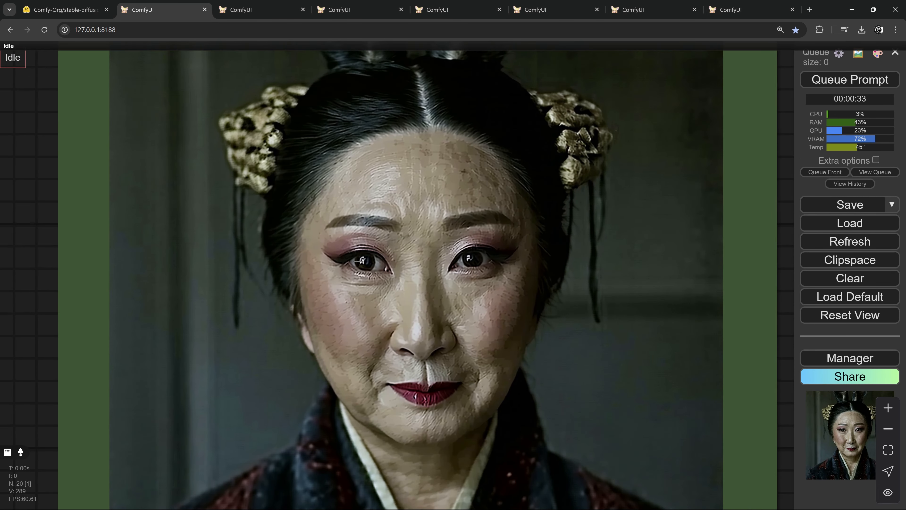
left_click_drag(441, 333, 423, 358)
scroll(424, 358, "down", 5)
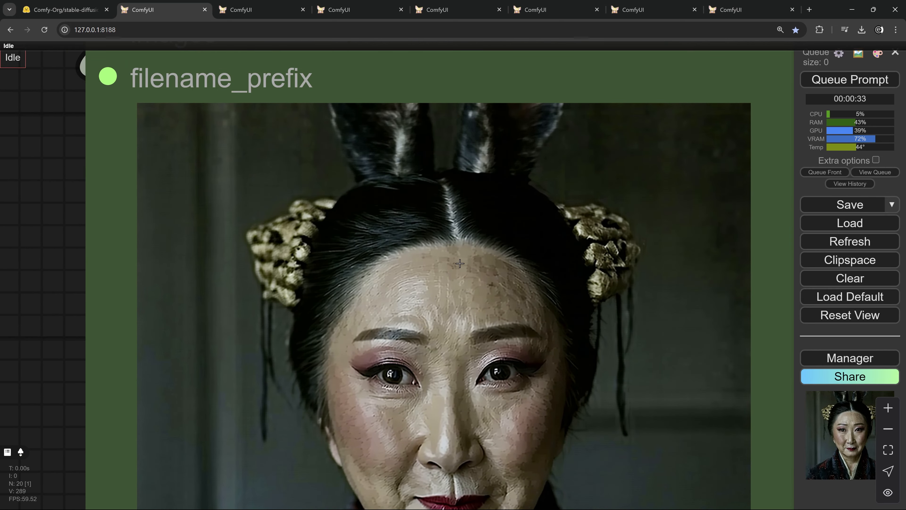
scroll(523, 177, "up", 6)
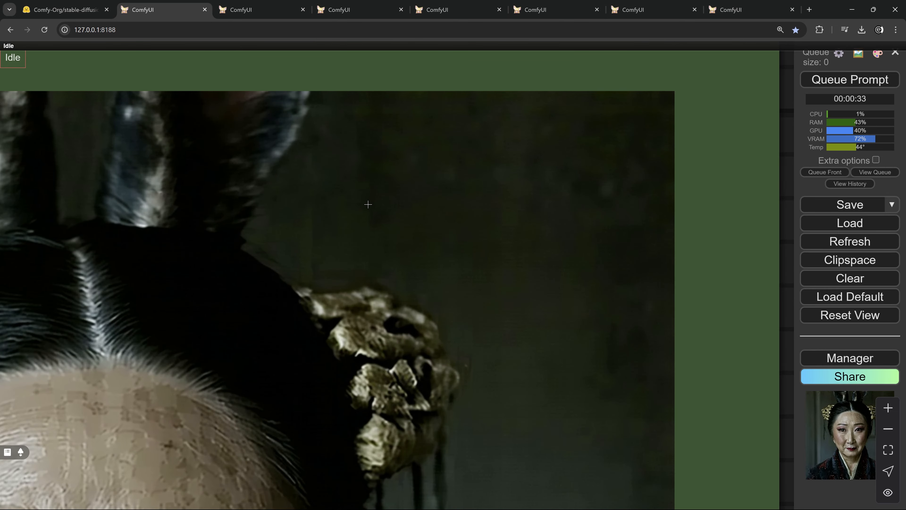